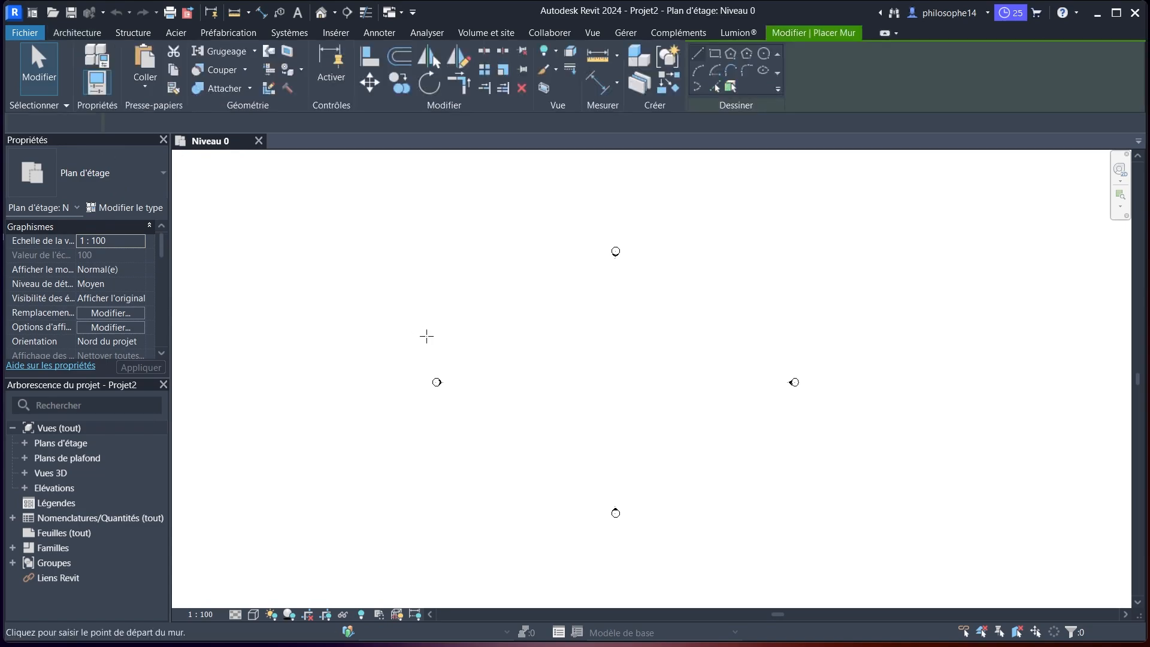
Configure the wall placement with the Nu fini: Intérieur location line and a height reaching up to Niveau 1
scroll(528, 388, "up", 1)
left_click(522, 123)
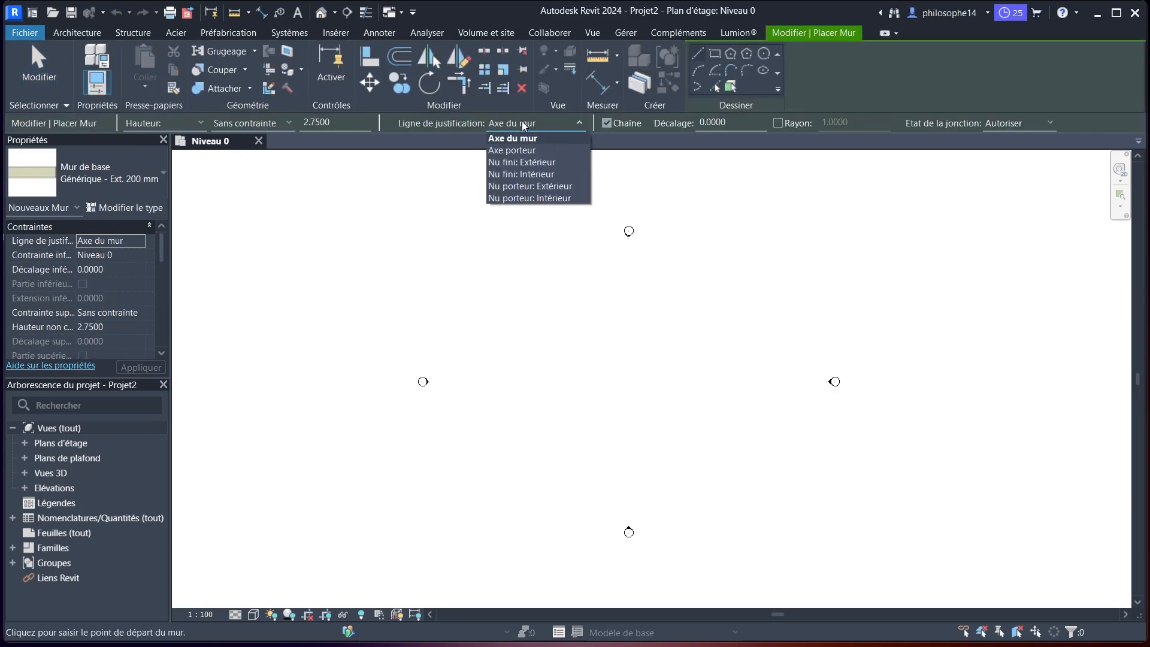
left_click(511, 174)
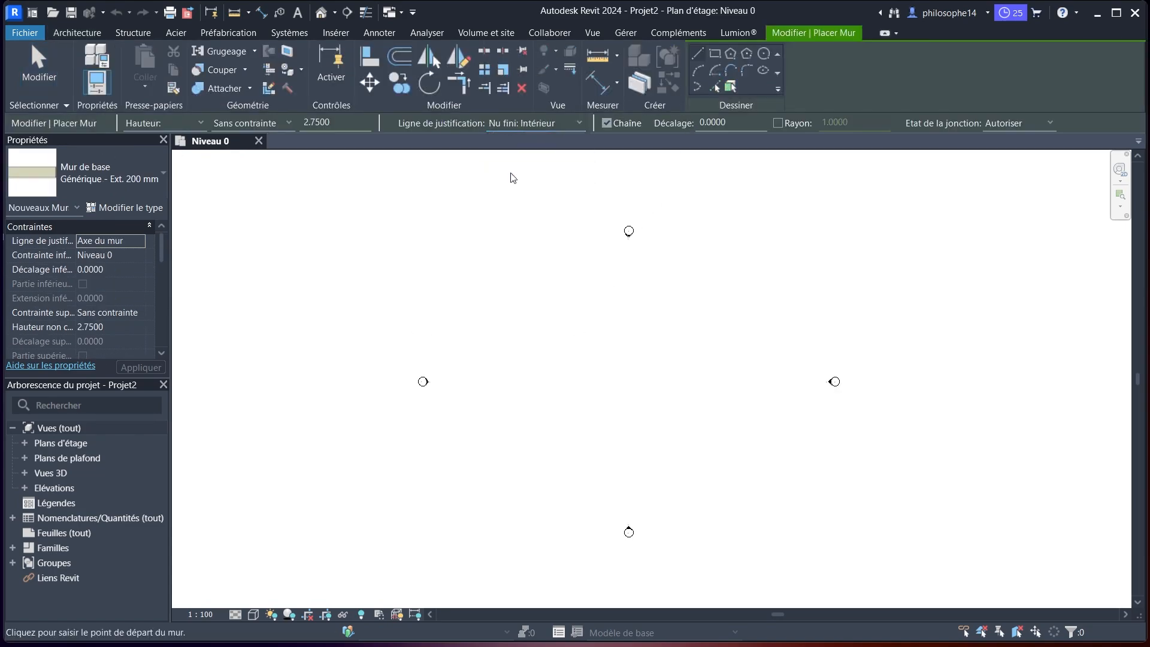
left_click(200, 123)
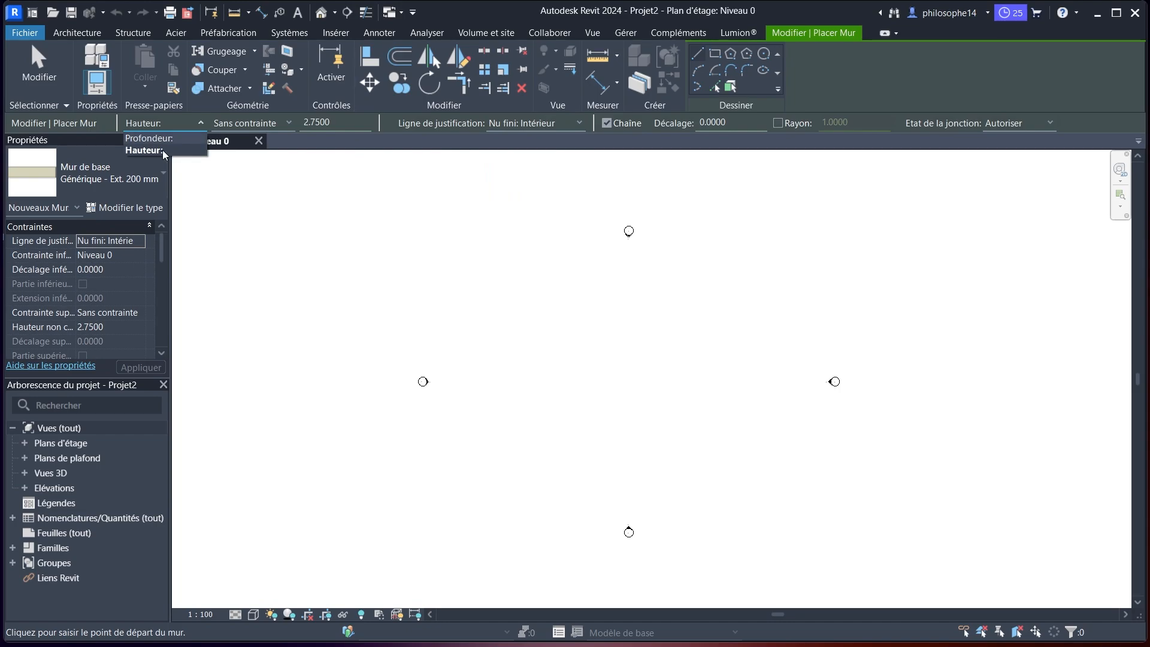
left_click(163, 150)
left_click(288, 122)
left_click(285, 162)
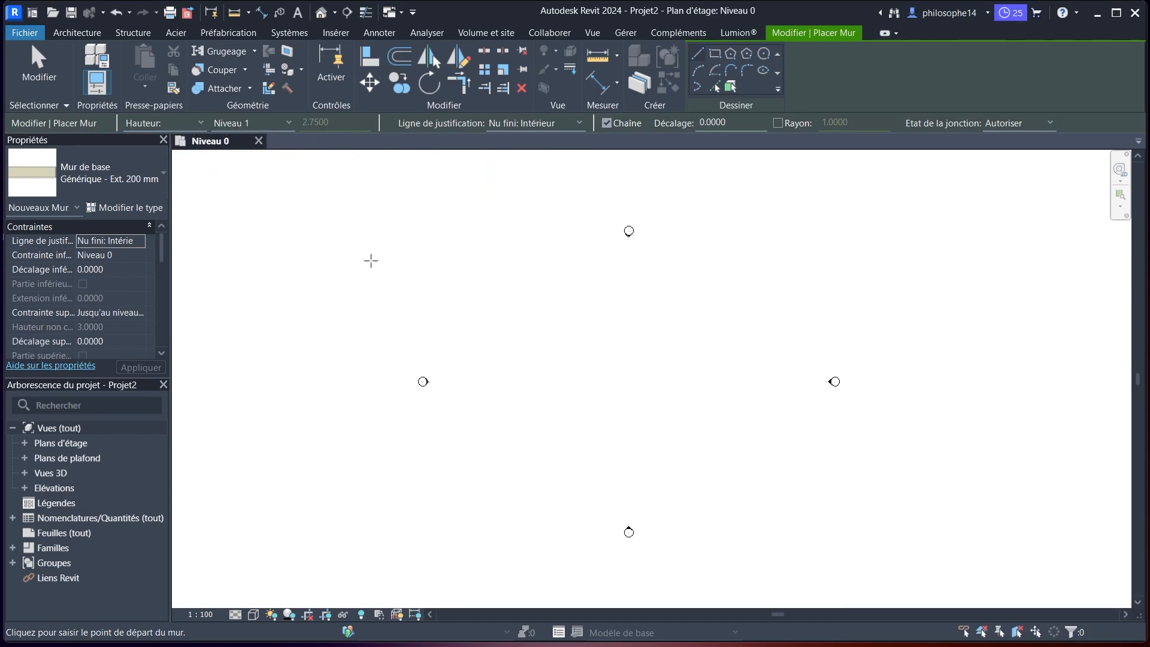
Draw a closed square of four walls, about 5 m per side, between the elevation markers on Niveau 0
scroll(554, 375, "up", 1)
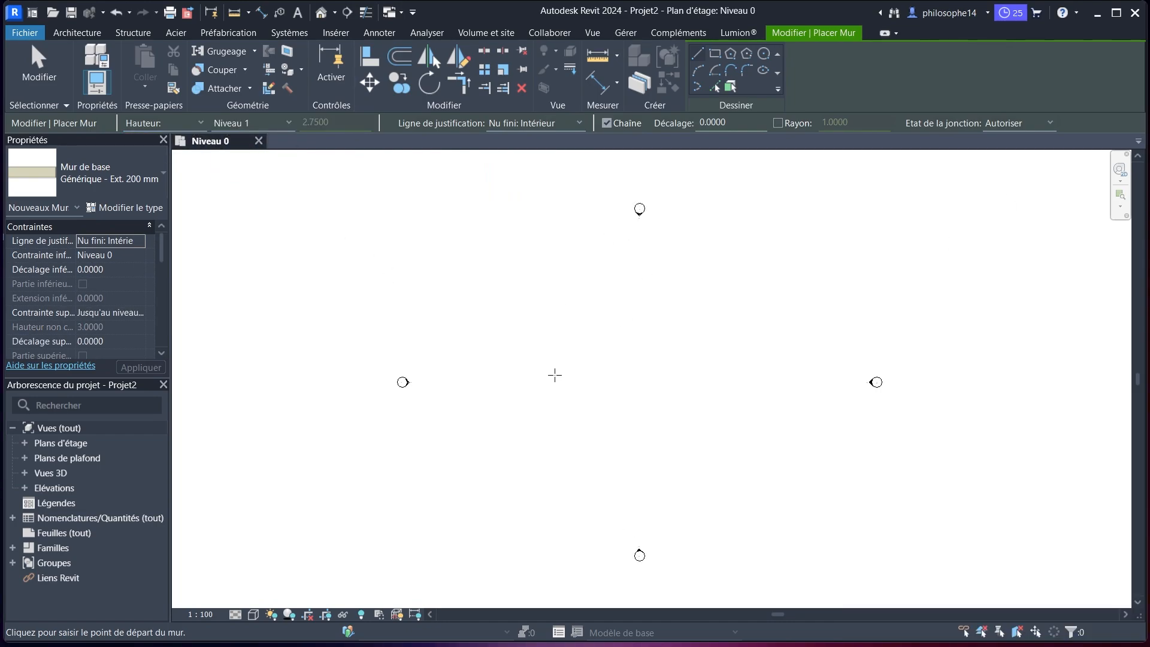
left_click(563, 401)
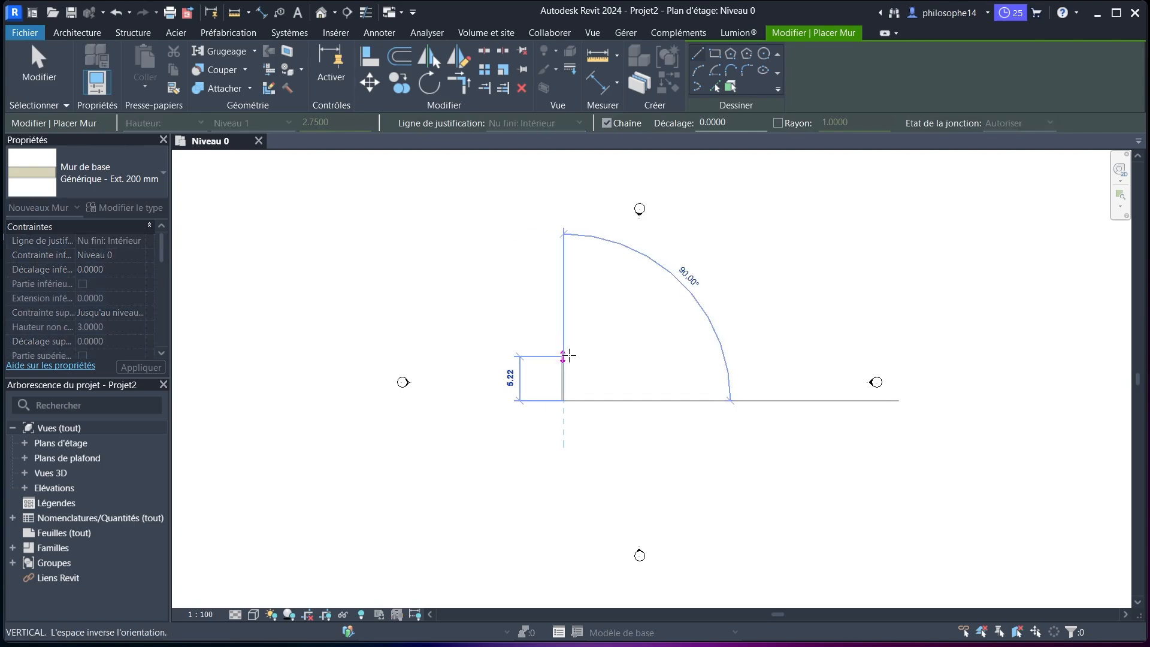
scroll(564, 351, "up", 4)
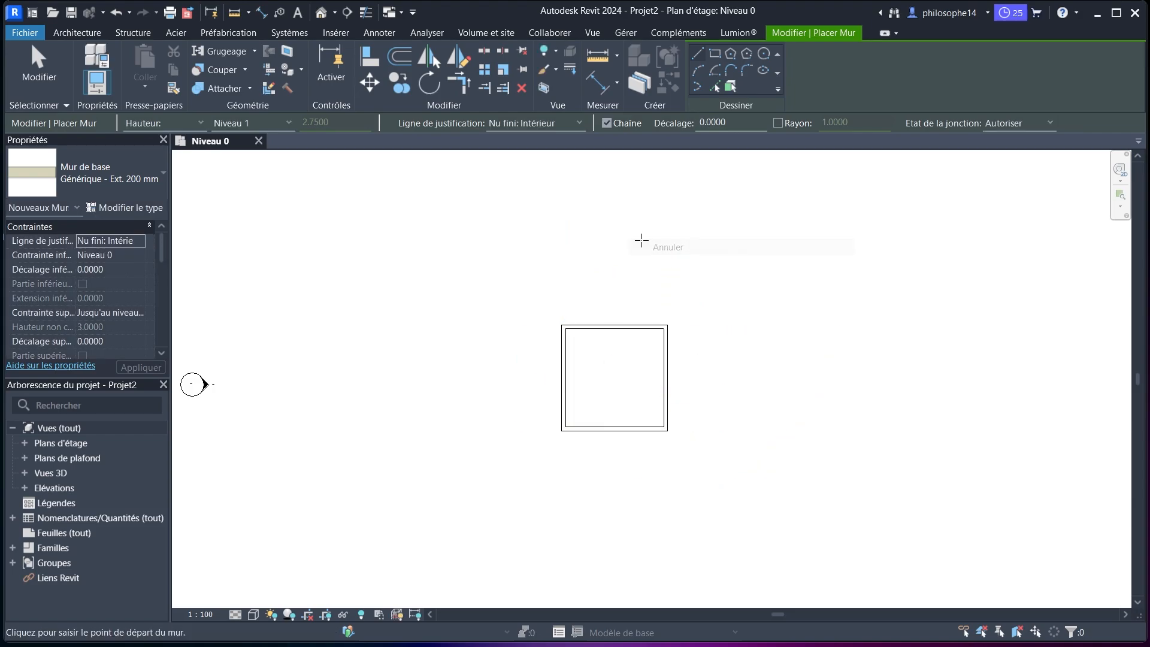
right_click(642, 240)
left_click(662, 250)
Open the {3D} view and examine the four walls
left_click(24, 473)
double_click(70, 488)
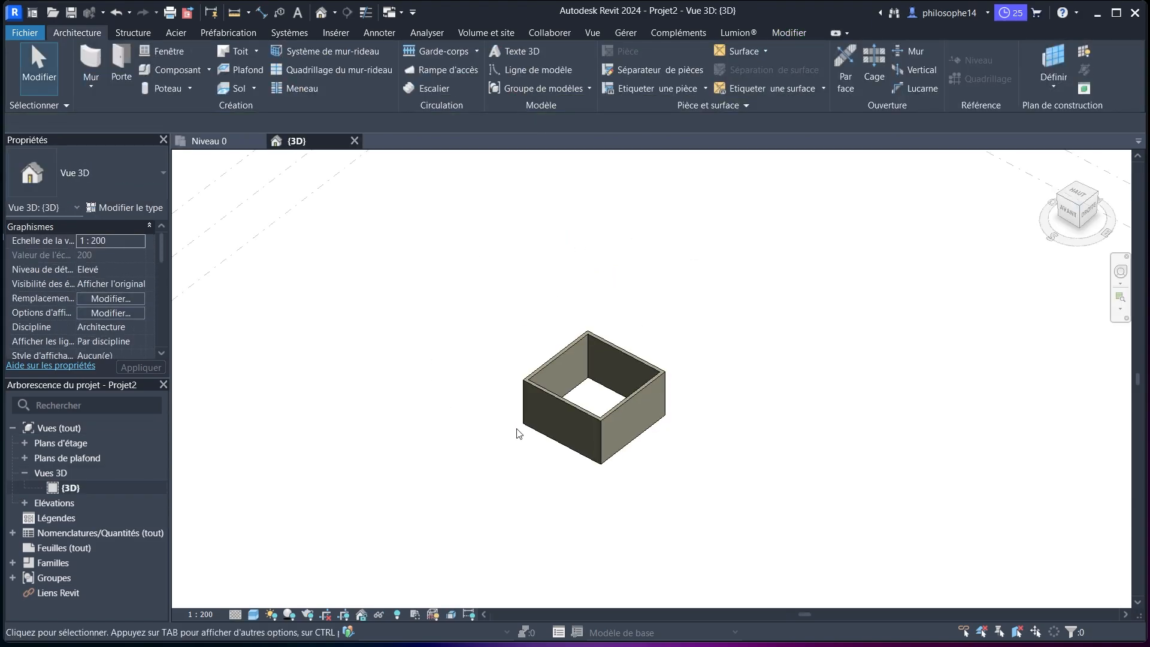
scroll(655, 406, "up", 1)
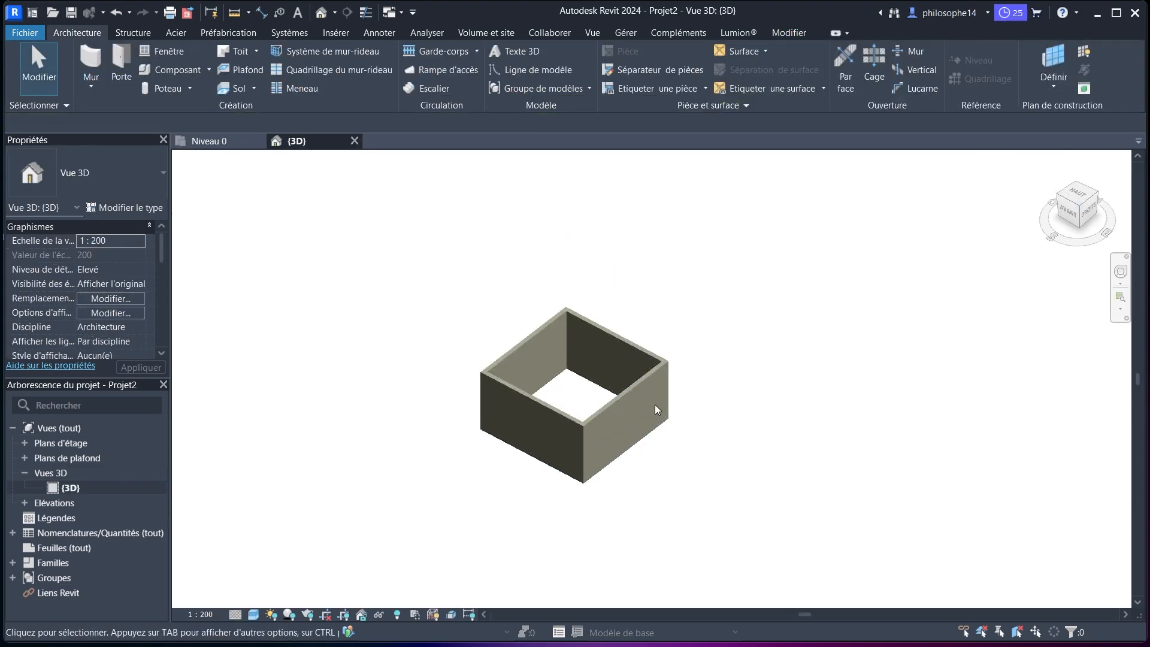
scroll(497, 384, "up", 1)
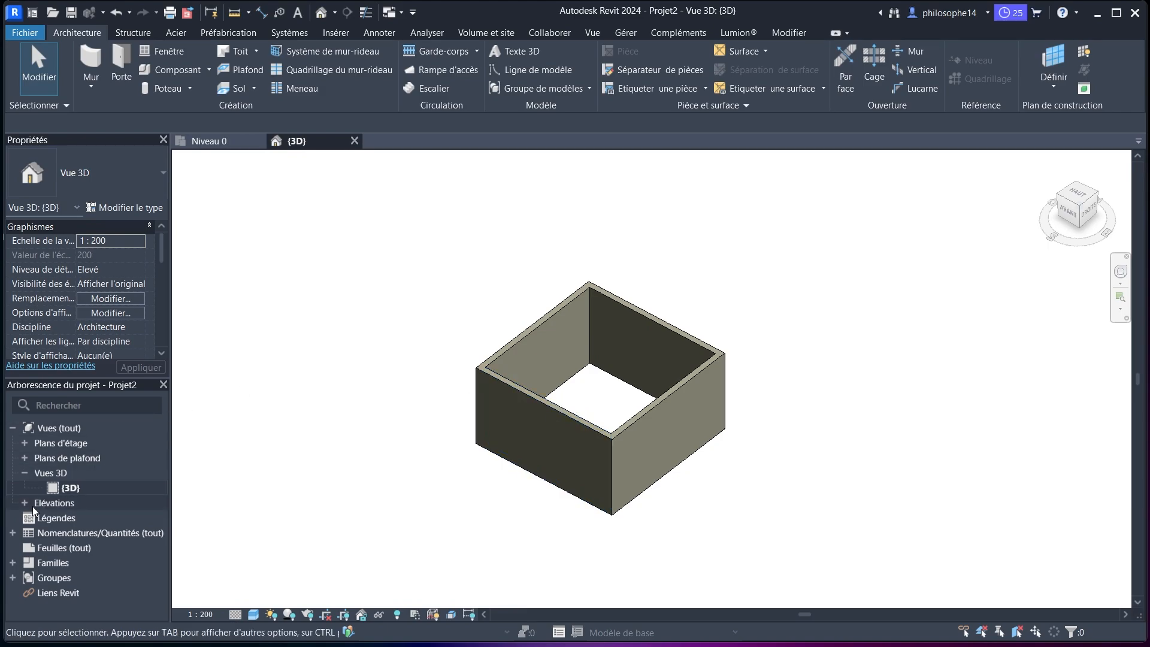
Start a floor sketch on the Niveau 1 plan, with boundary lines picked from edges at an offset of 0.015
left_click(25, 442)
double_click(70, 472)
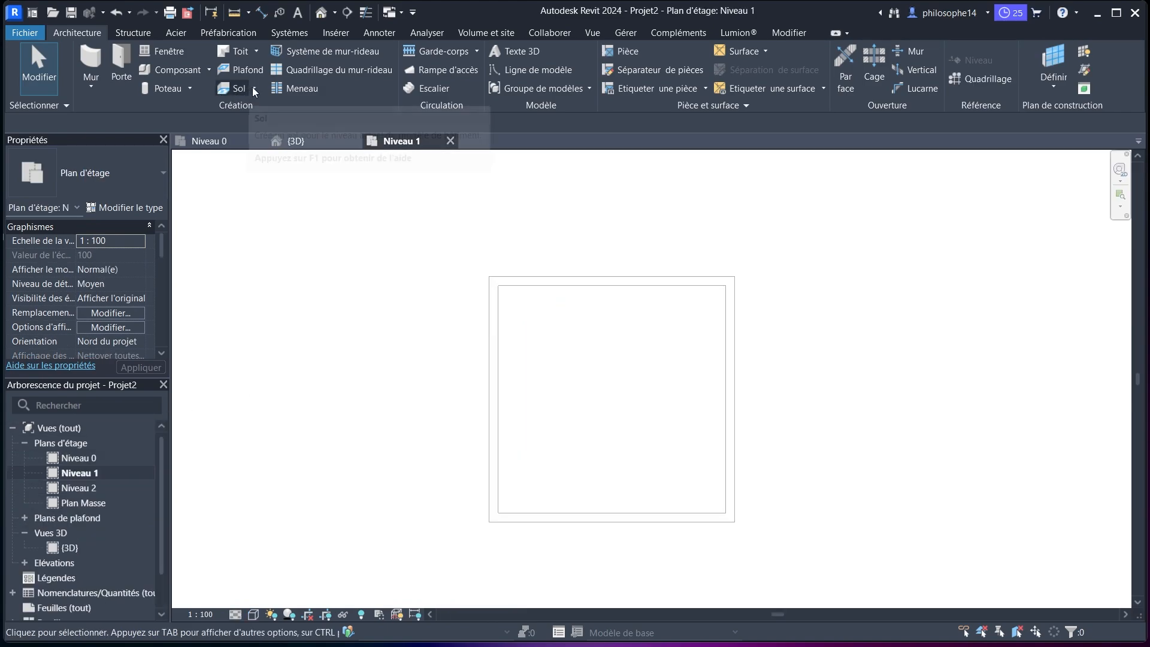
left_click(254, 91)
left_click(266, 114)
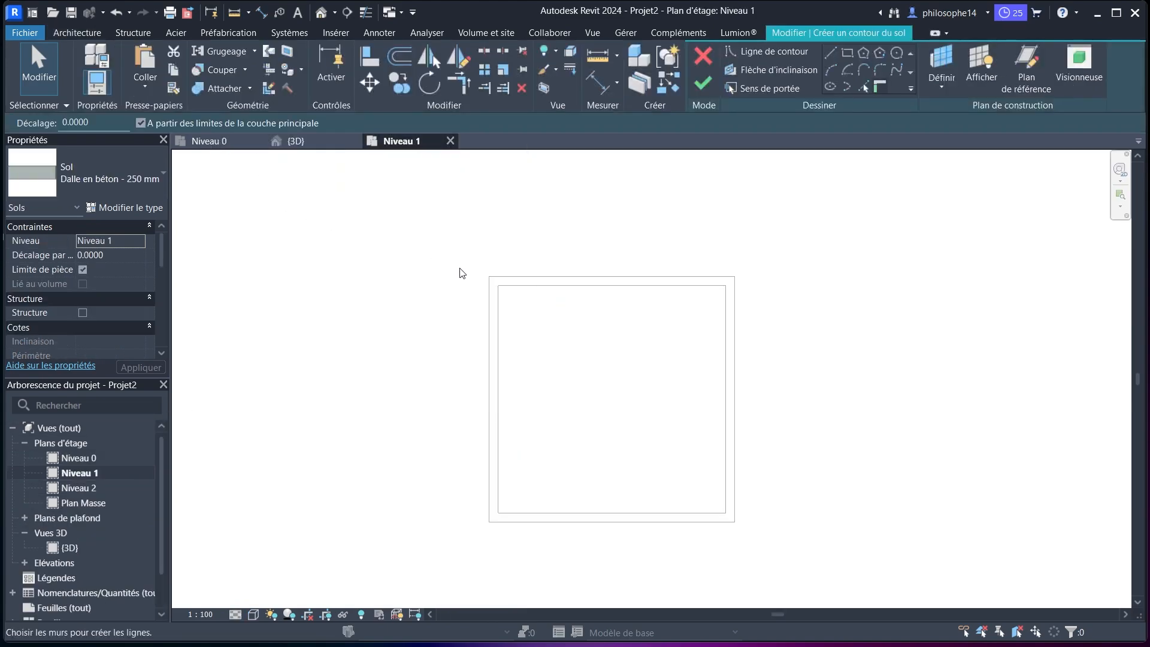
left_click(863, 87)
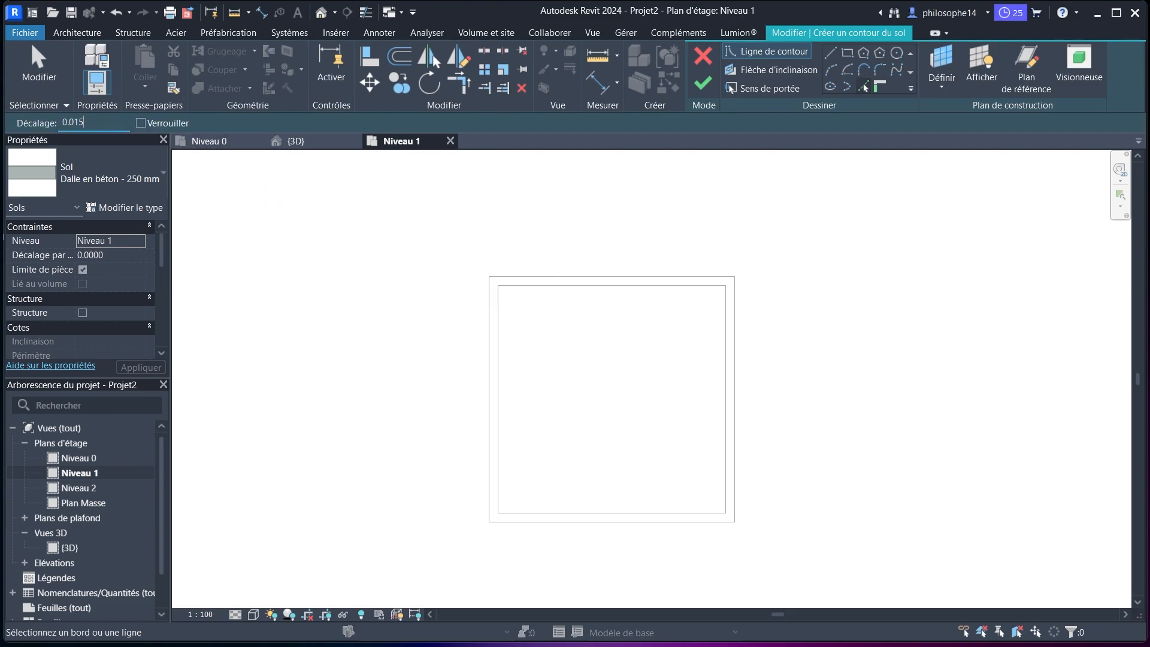
key("Return")
Pick the left, upper and right outer wall edges as floor boundary lines, and switch the view to thin lines
scroll(488, 339, "up", 5)
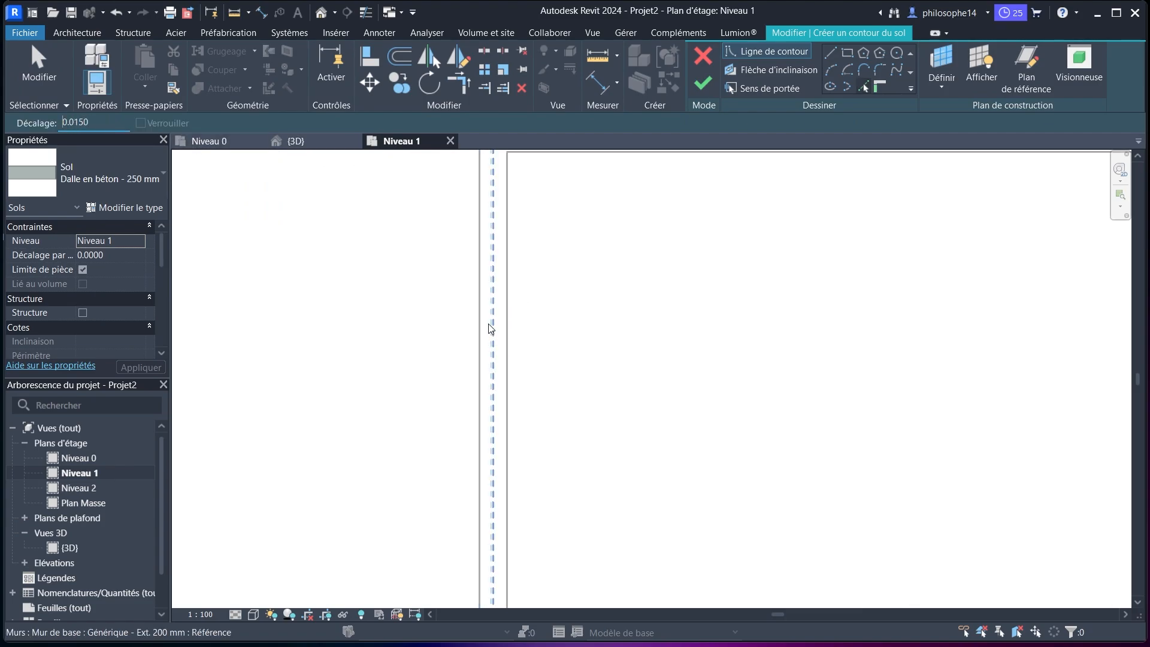
left_click(480, 319)
scroll(479, 319, "down", 3)
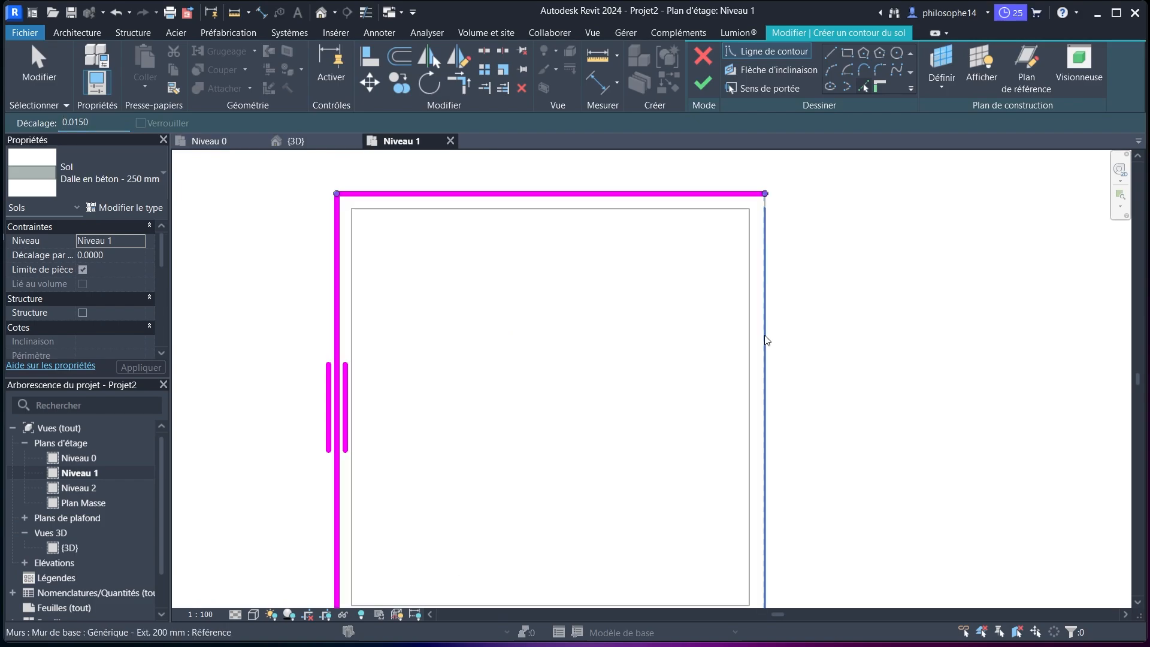
left_click(367, 12)
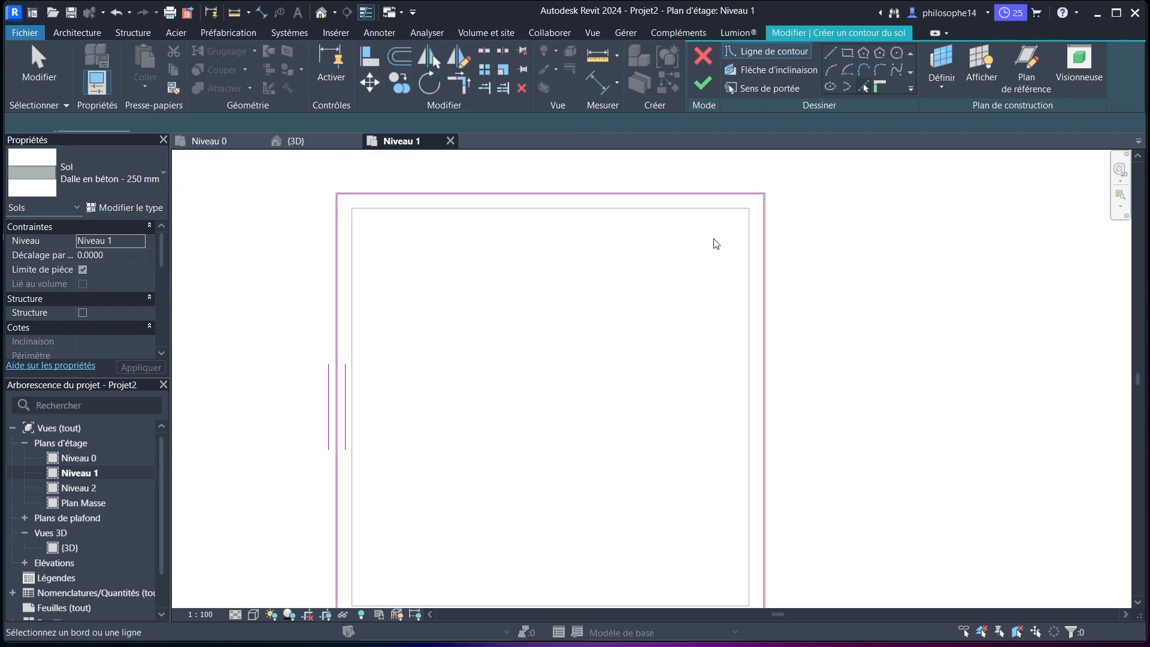
Pick the lower outer wall edge to close the boundary, finish the floor sketch and select the slab
scroll(805, 217, "down", 1)
scroll(475, 582, "up", 8)
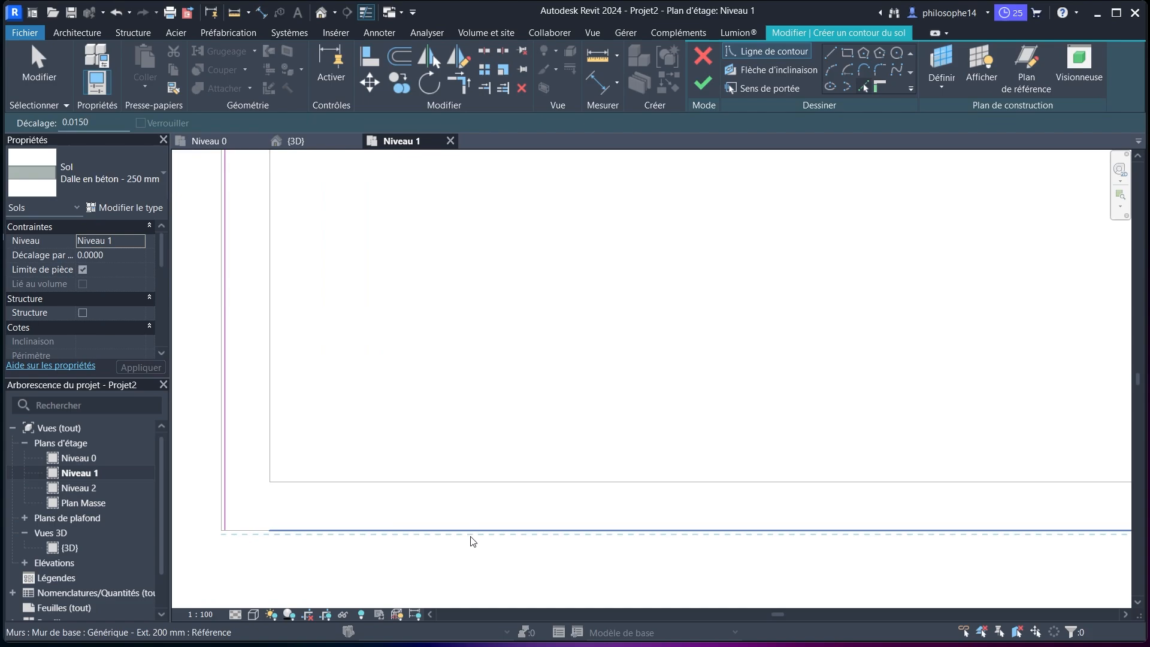
left_click(472, 539)
scroll(503, 547, "down", 7)
scroll(502, 445, "down", 2)
scroll(447, 267, "up", 6)
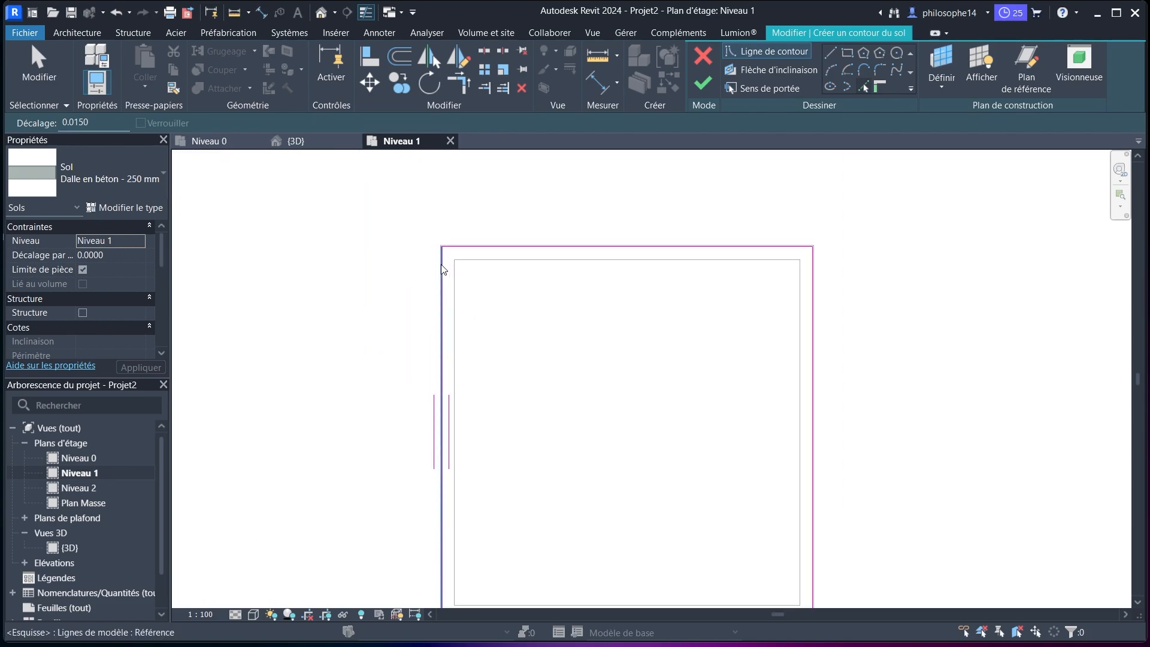
scroll(409, 242, "down", 6)
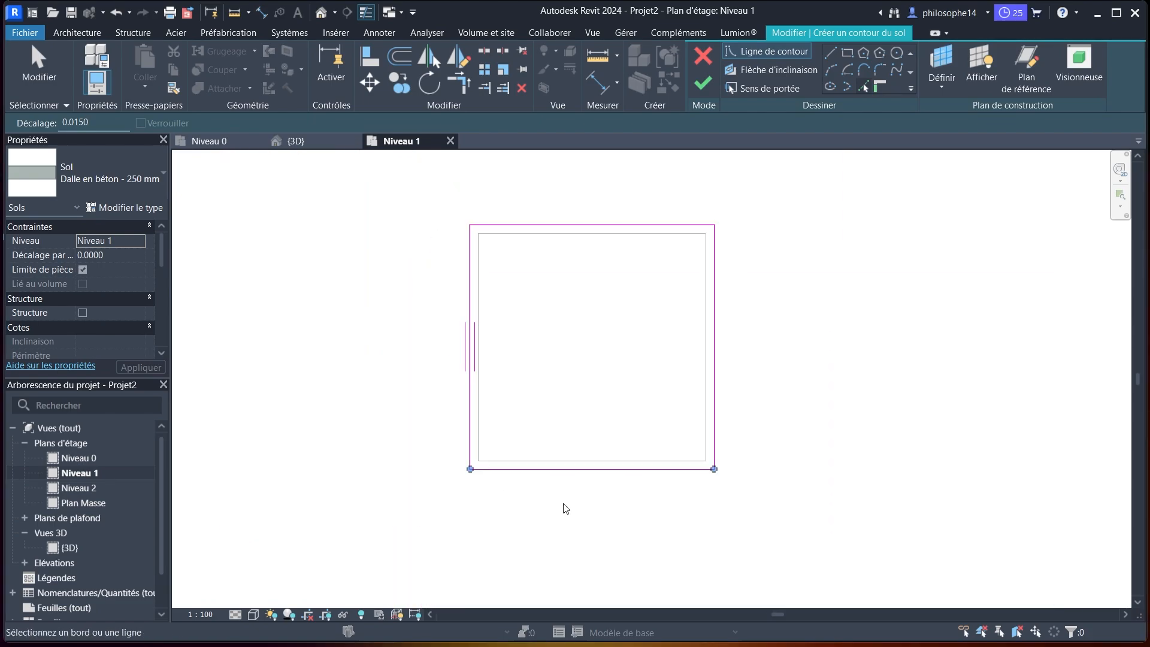
scroll(552, 340, "up", 1)
left_click(704, 83)
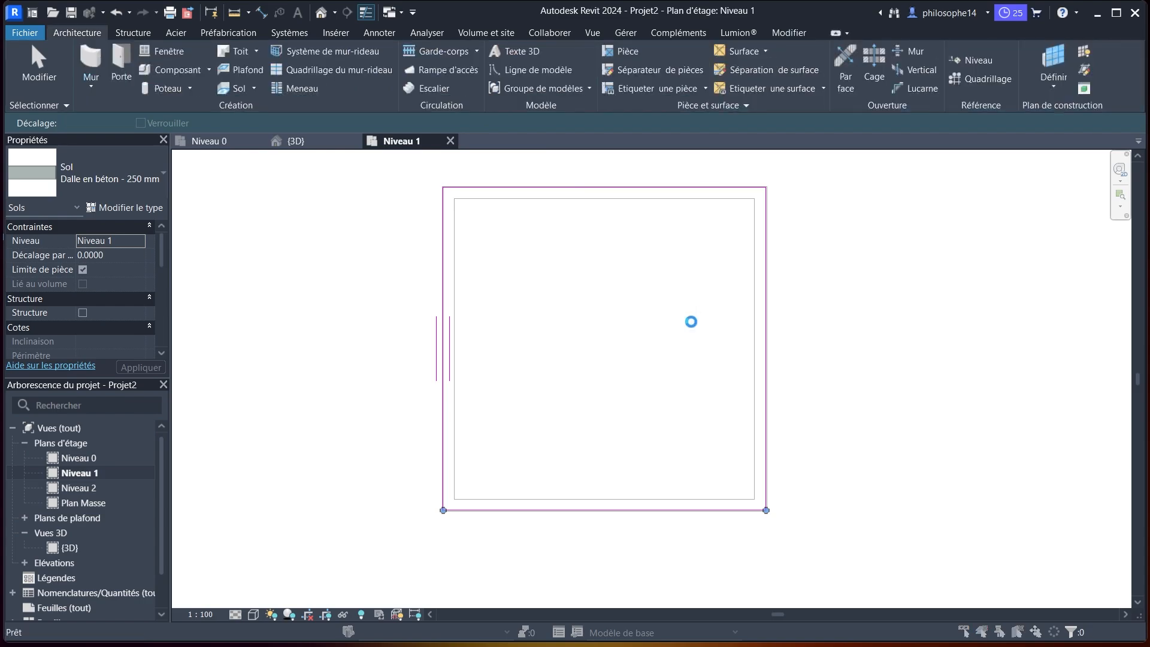
scroll(690, 321, "down", 2)
left_click(656, 342)
left_click(580, 402)
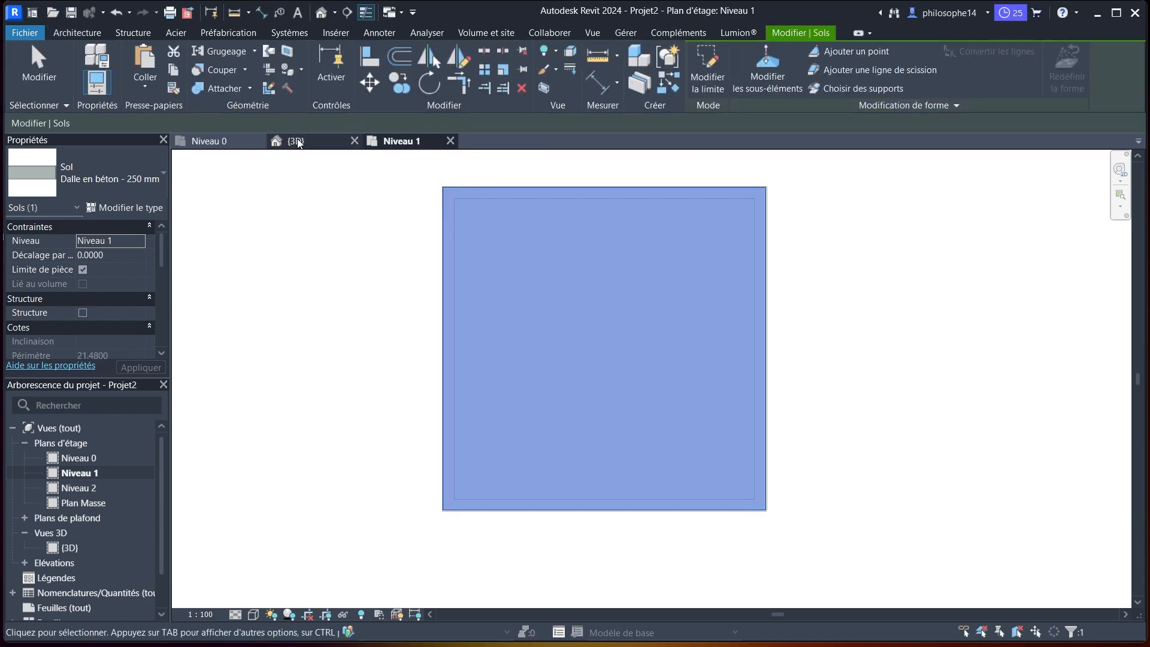
Examine in the {3D} view how the floor slab's edges and corners overlap the wall tops
left_click(295, 141)
left_click(461, 451)
scroll(418, 314, "up", 5)
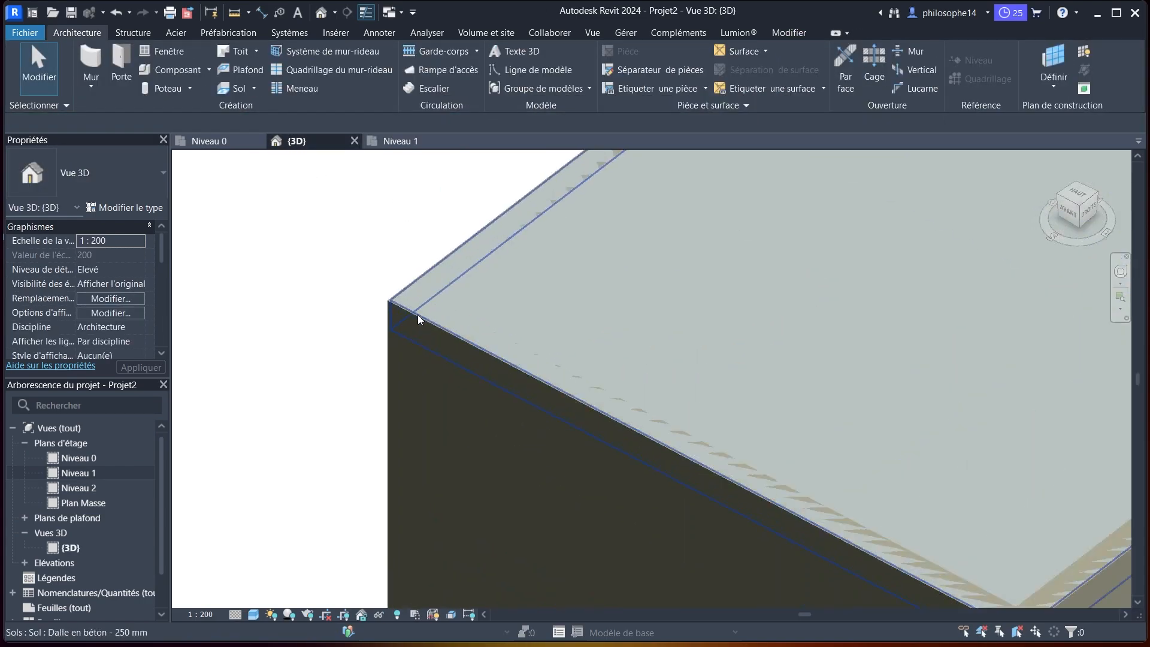
scroll(385, 347, "down", 5)
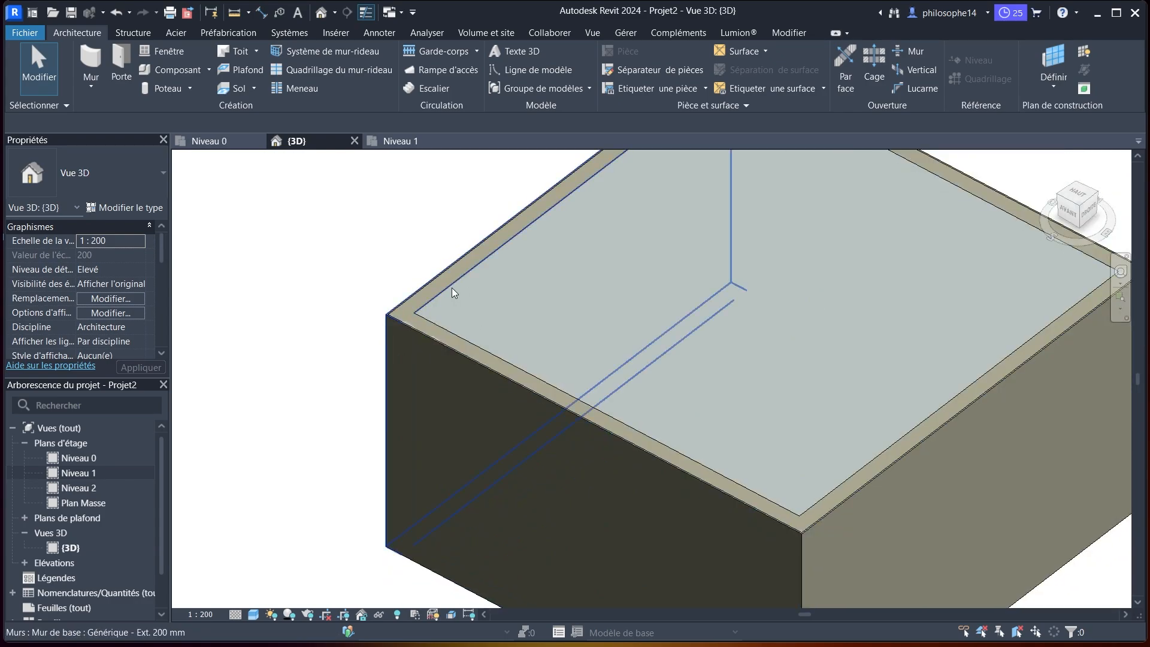
scroll(958, 333, "up", 5)
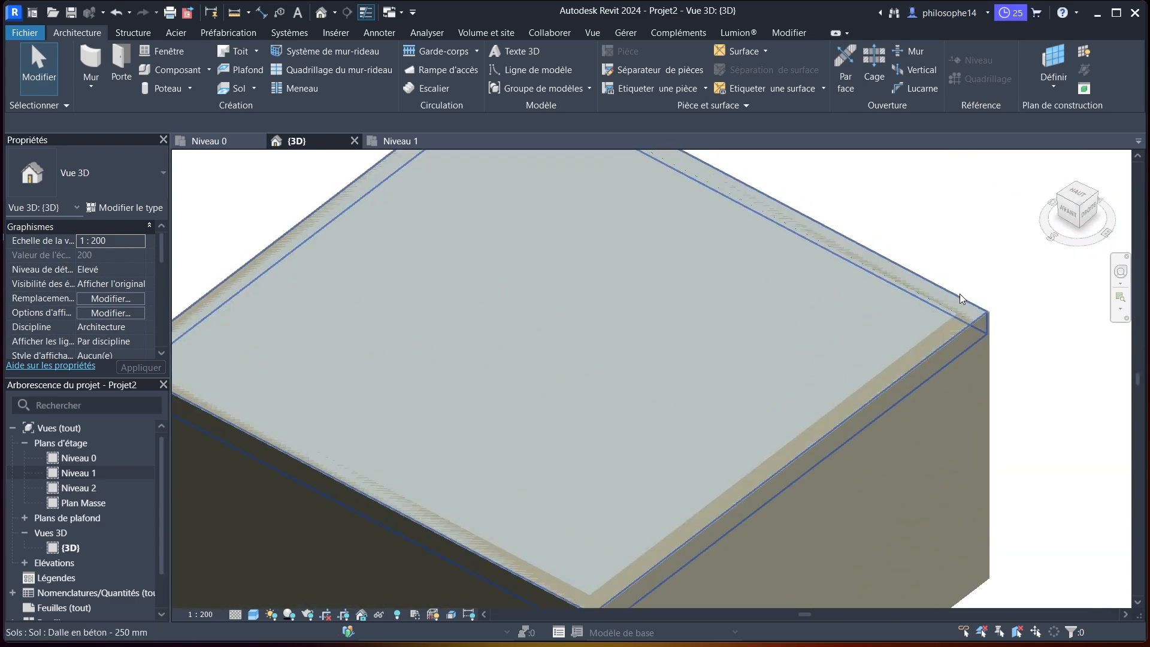
scroll(931, 357, "down", 5)
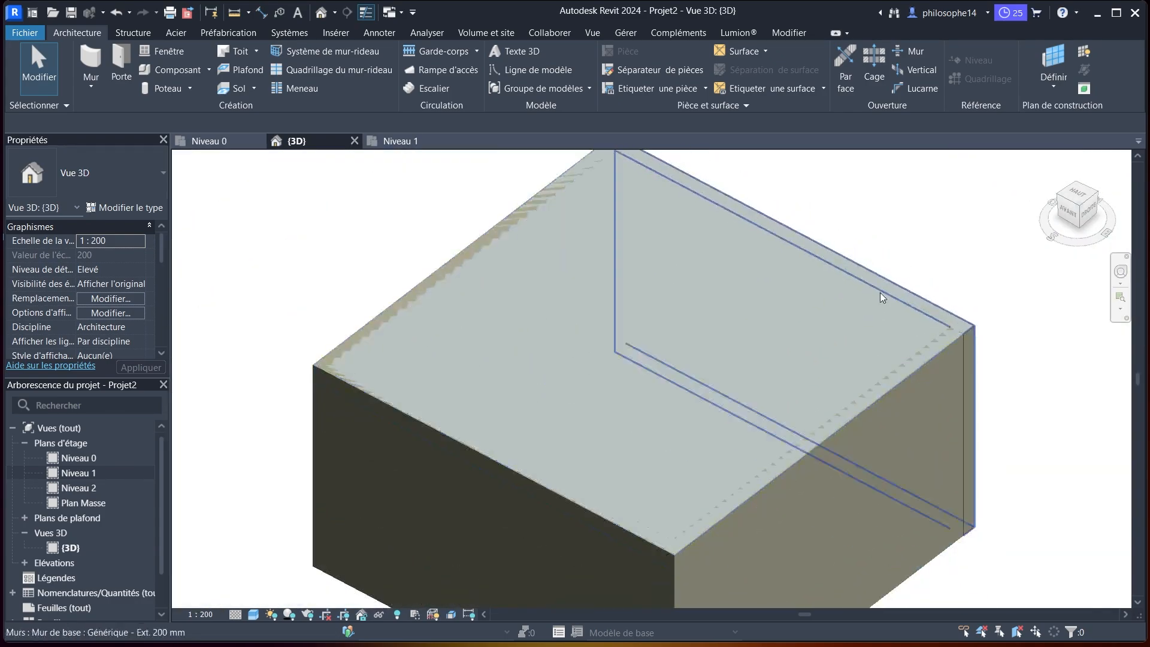
scroll(771, 293, "down", 3)
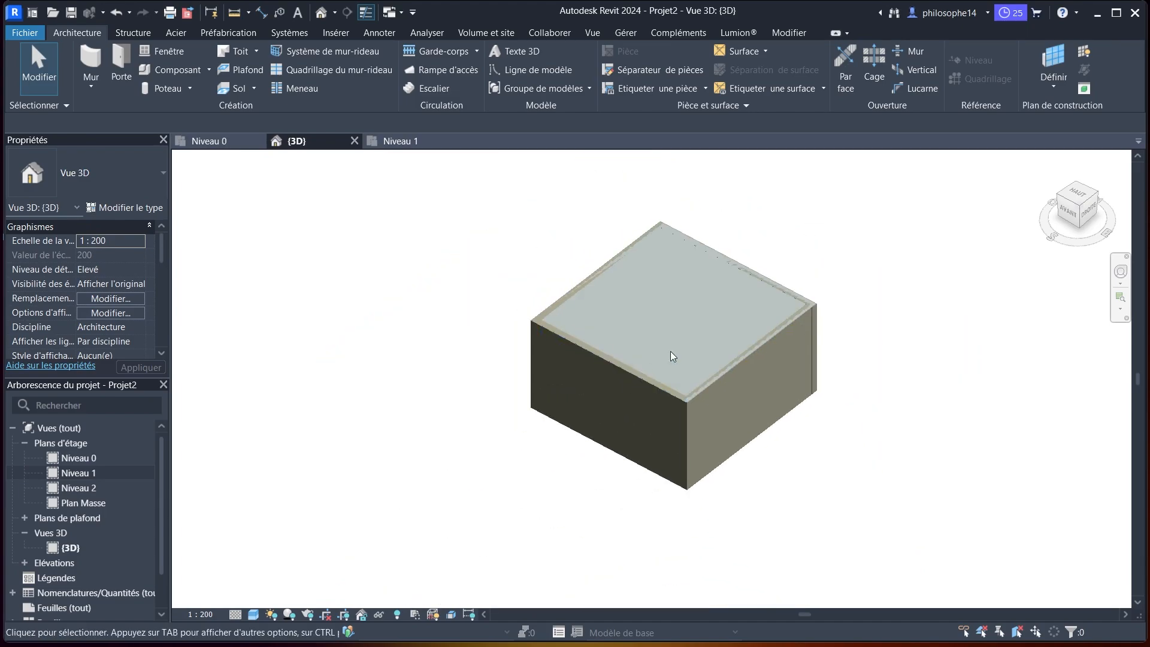
scroll(673, 354, "up", 2)
scroll(760, 265, "down", 1)
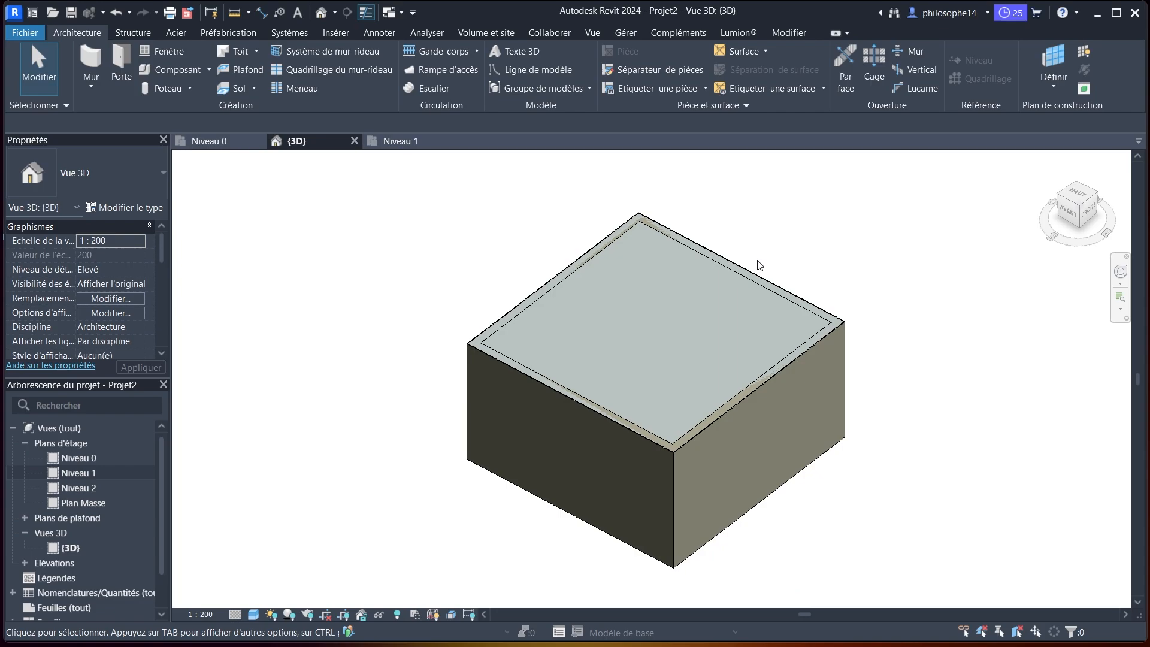
middle_click_drag(760, 265, 619, 275, "shift")
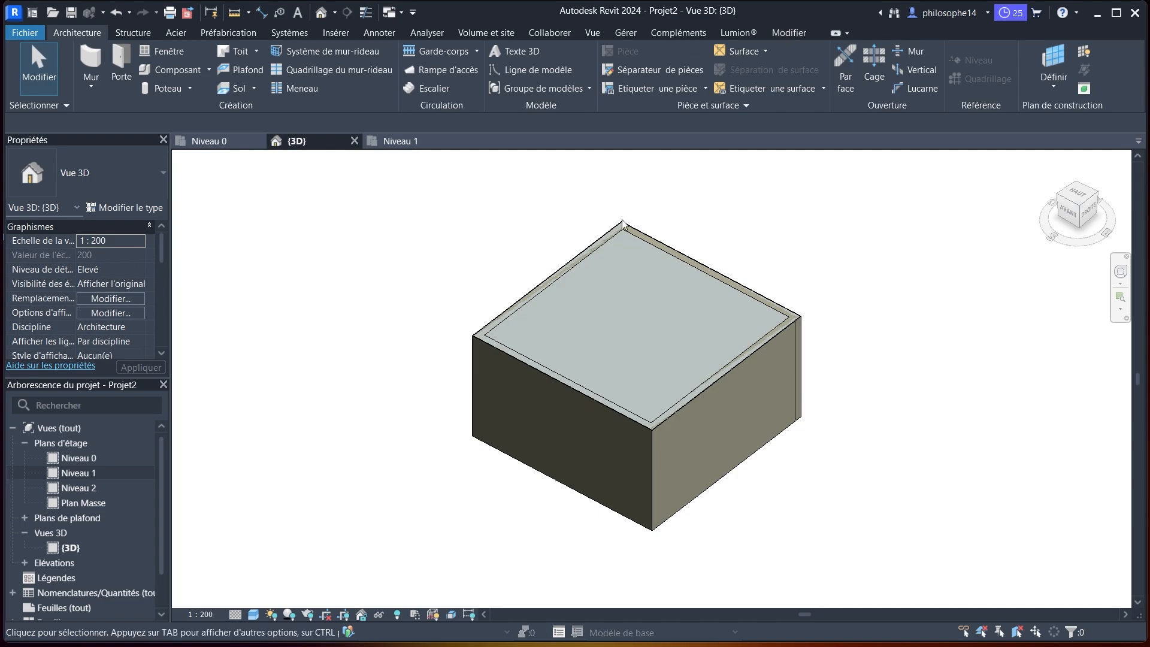
Join the geometry of the rear right wall with the concrete floor slab
left_click(644, 249)
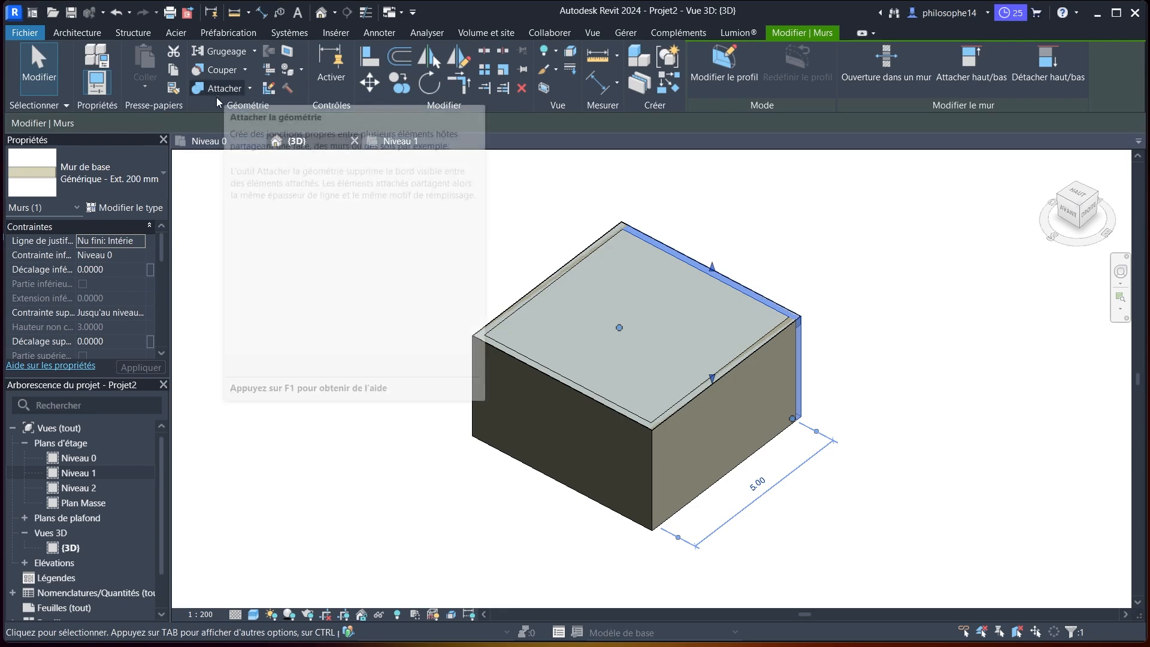
left_click(250, 88)
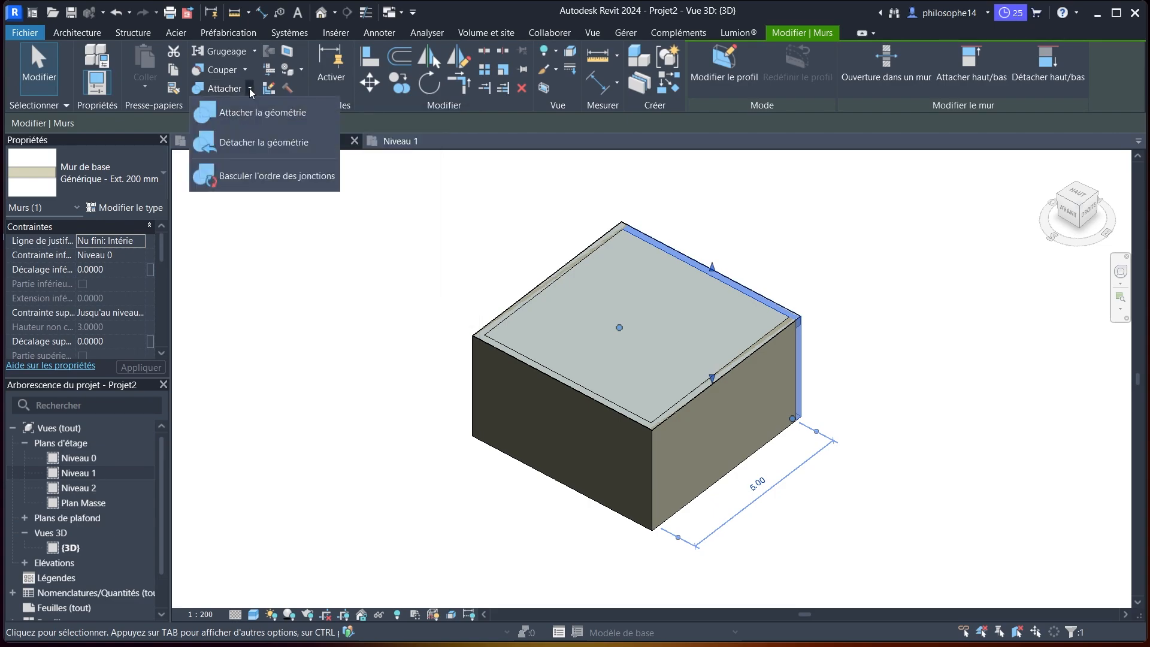
left_click(238, 114)
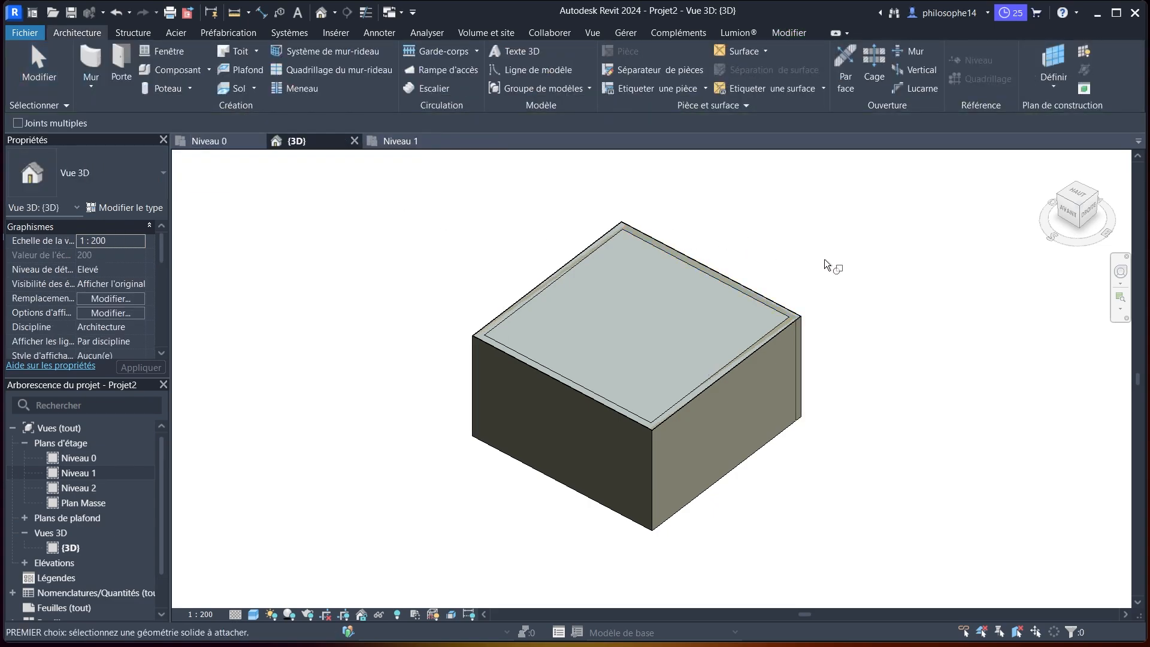
scroll(793, 294, "up", 3)
left_click(767, 312)
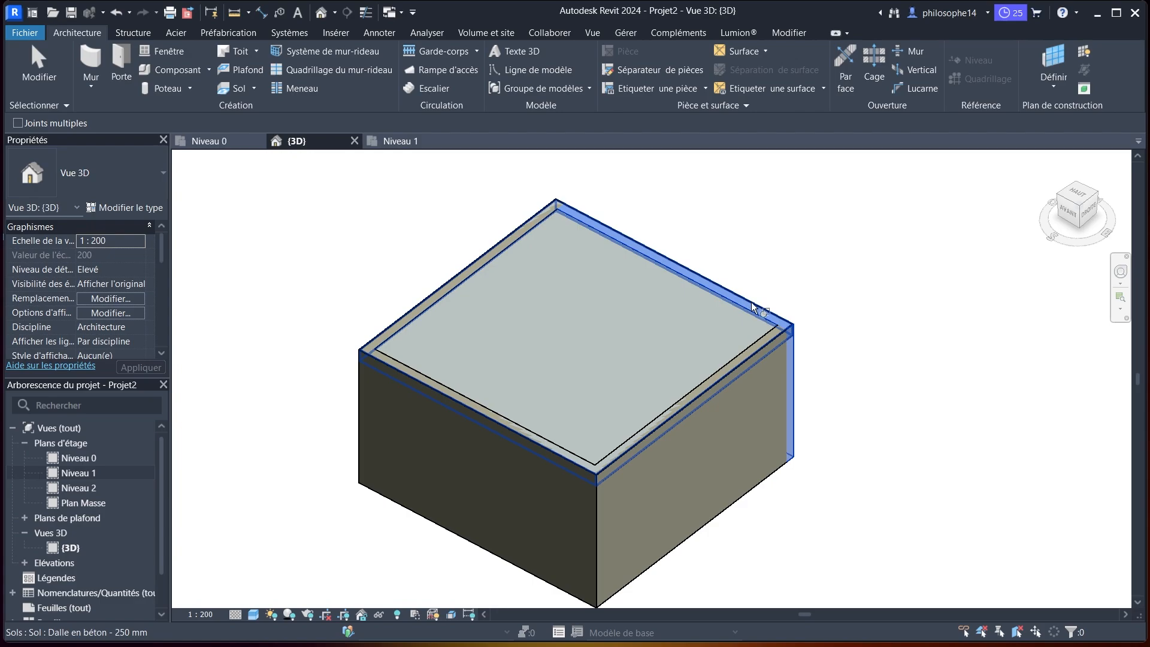
left_click(760, 353)
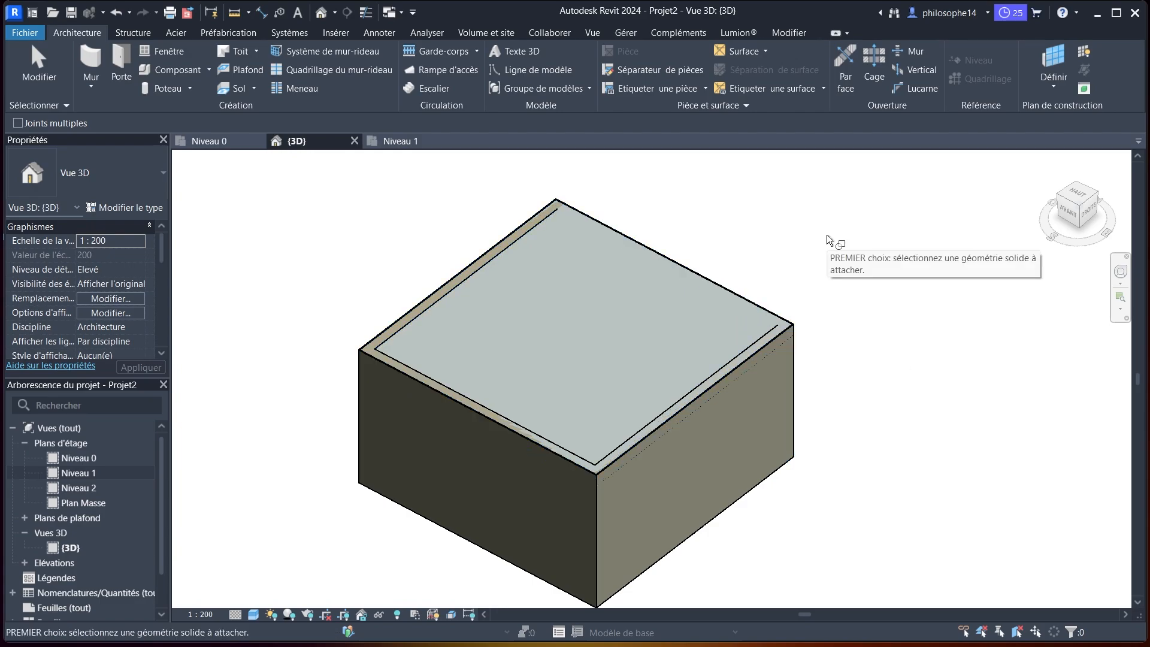
Join the geometry of the front right wall with the concrete floor slab
scroll(826, 238, "down", 1)
scroll(806, 255, "up", 2)
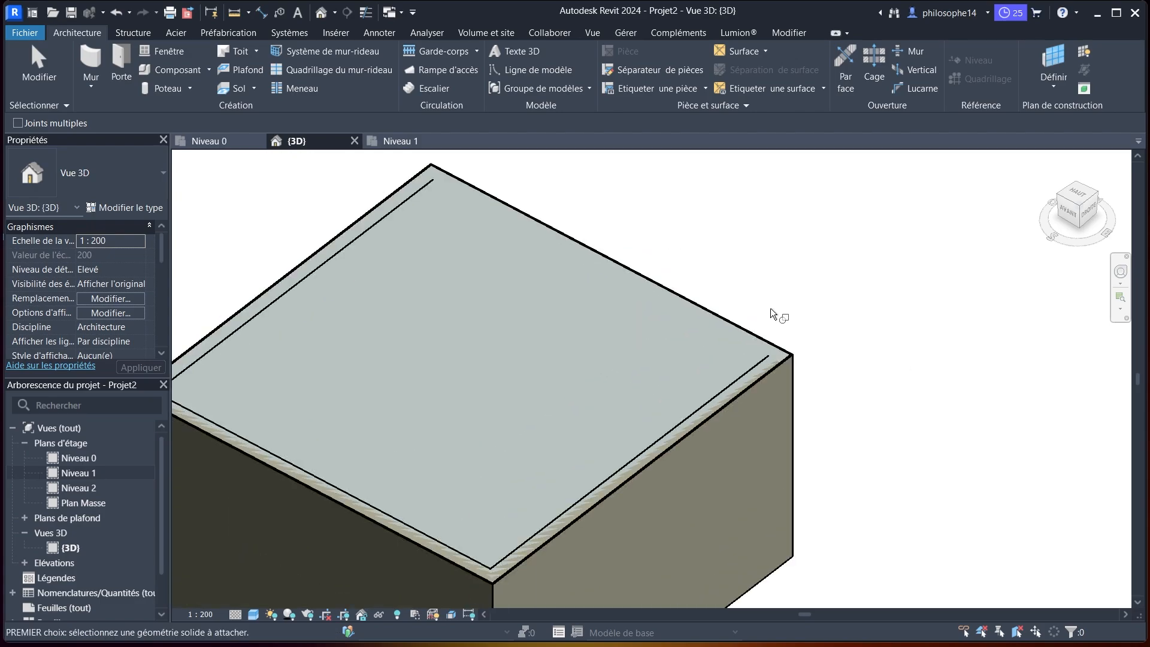
scroll(814, 244, "down", 1)
left_click(680, 424)
scroll(680, 422, "up", 2)
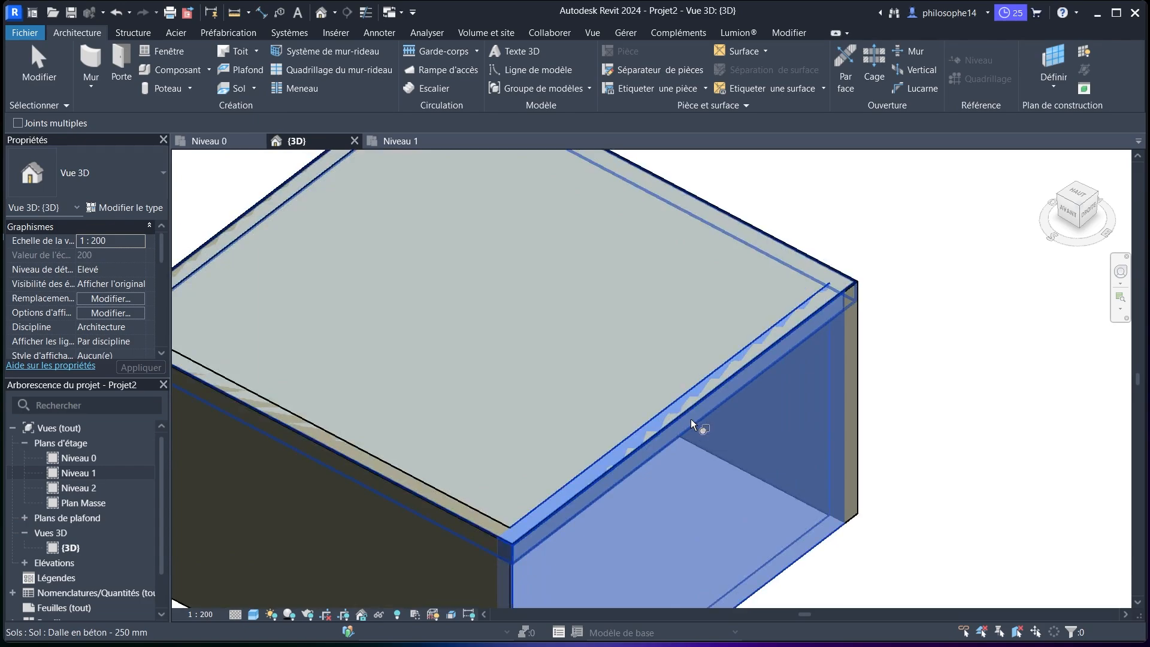
left_click(691, 419)
scroll(919, 281, "down", 2)
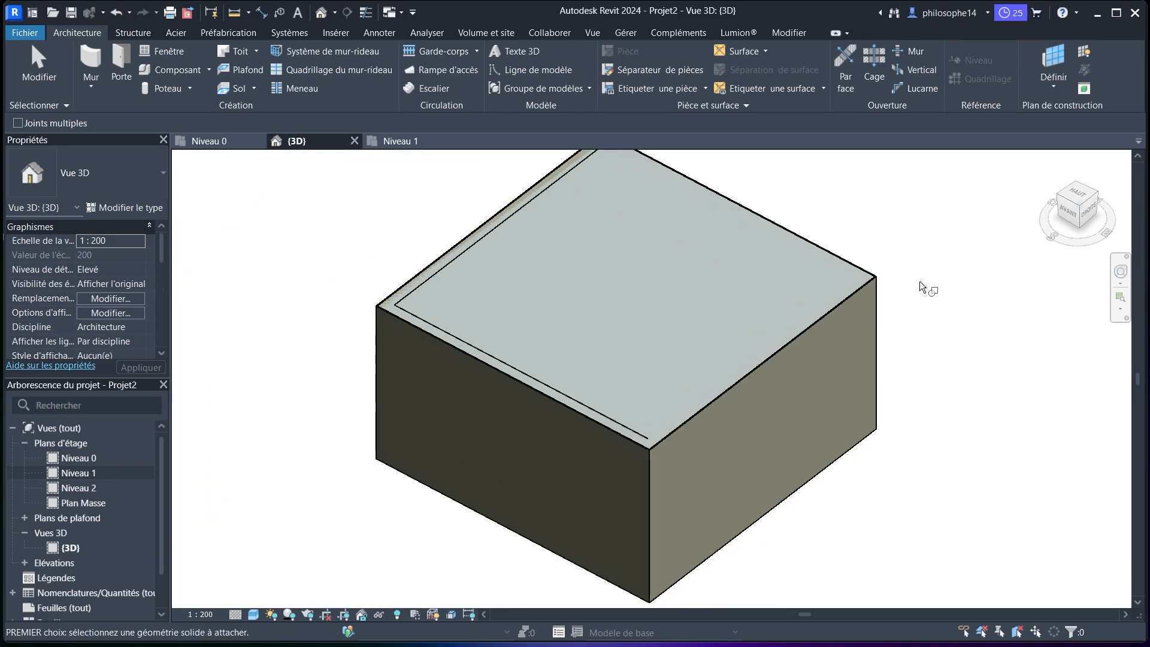
Join the rear left and front left walls with the concrete floor slab
scroll(728, 182, "up", 1)
scroll(728, 181, "down", 1)
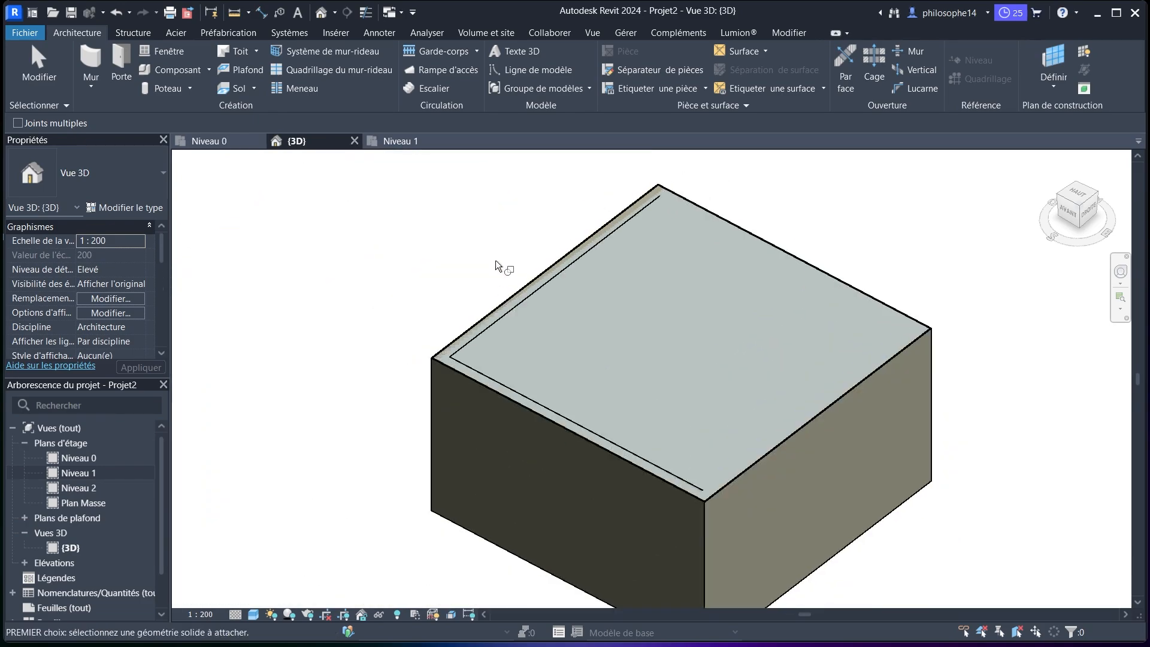
left_click(519, 293)
left_click(551, 276)
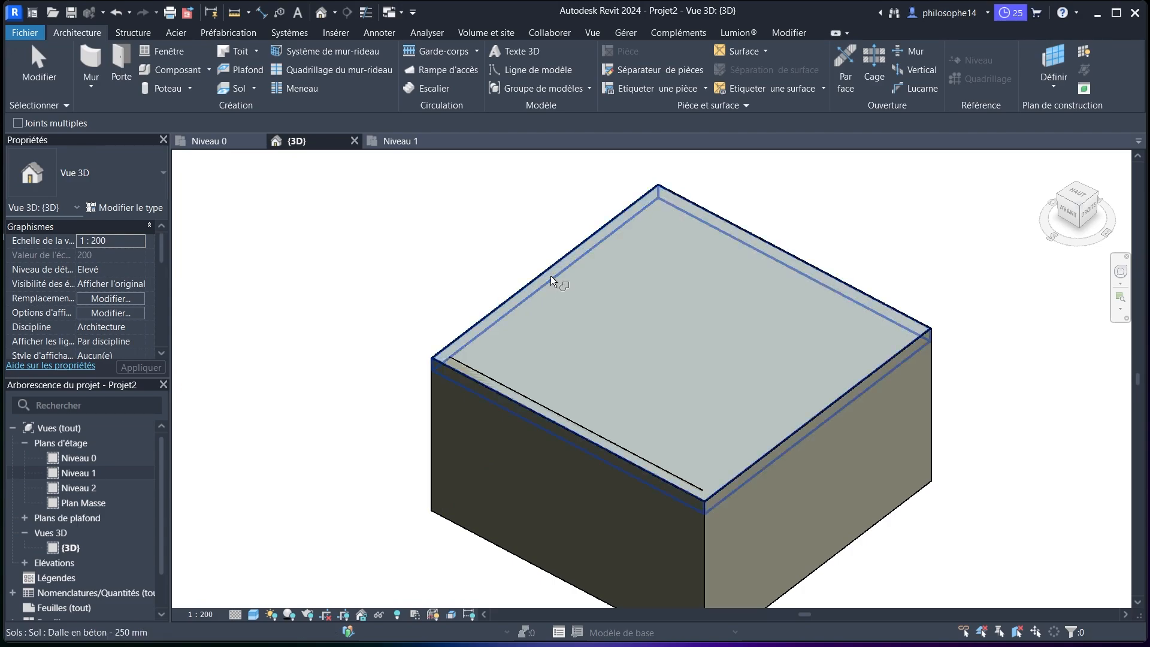
middle_click_drag(699, 377, 699, 336)
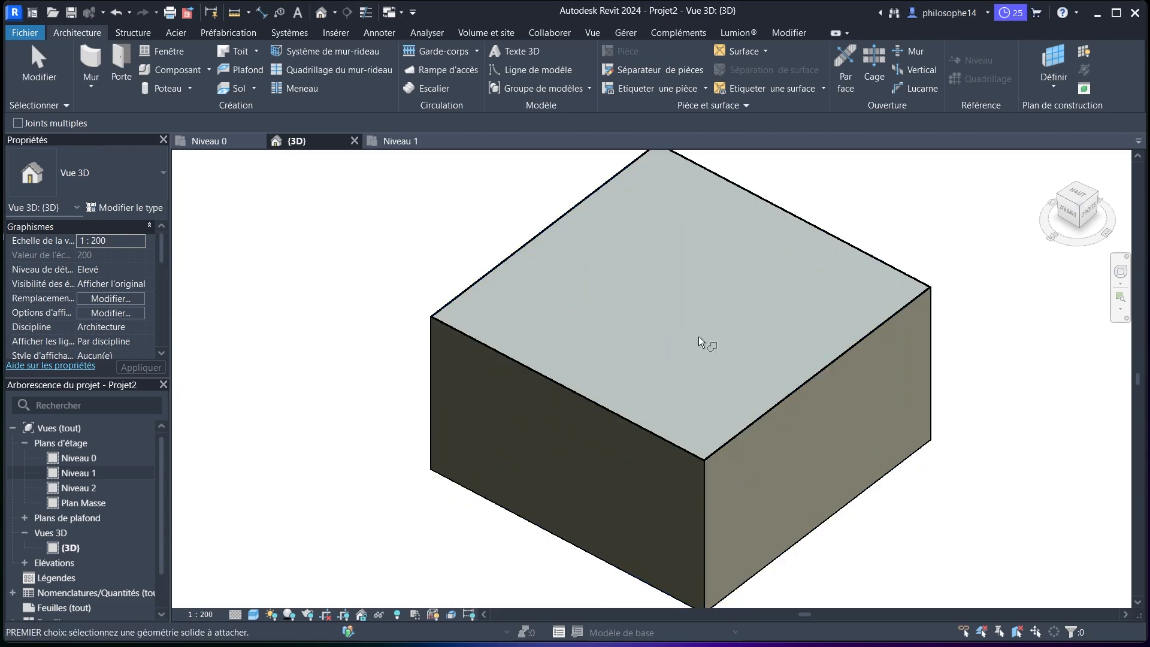
Leave the join command and examine the joined slab and wall edges from several angles and distances in the 3D view
middle_click_drag(995, 230, 585, 244, "shift")
scroll(585, 243, "up", 4)
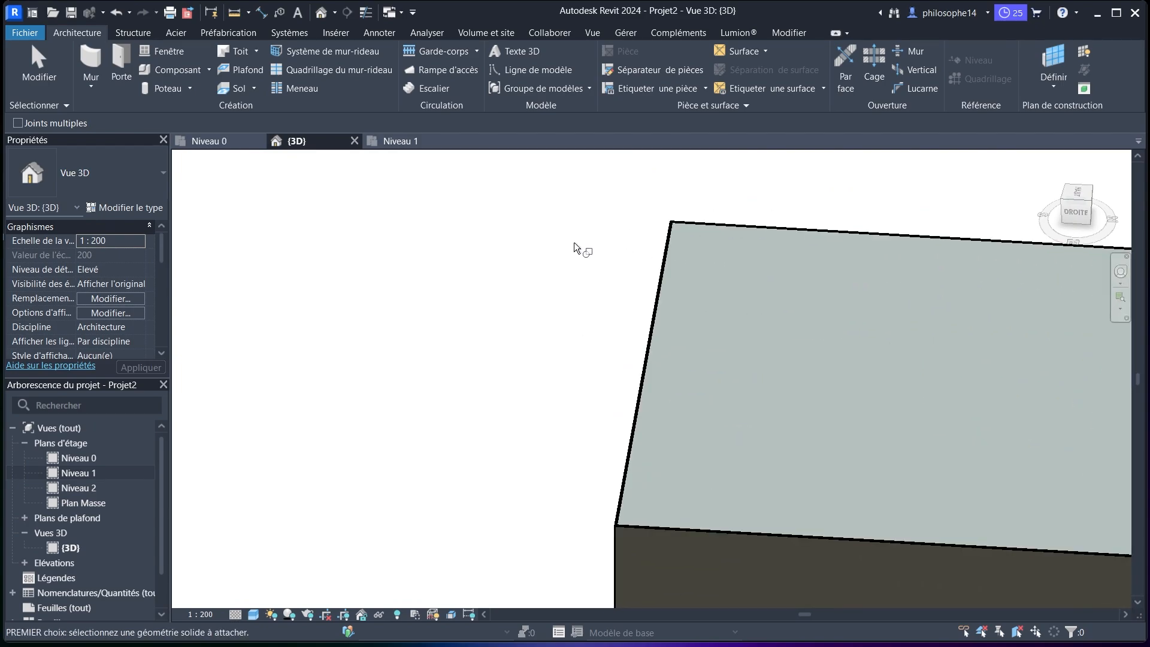
scroll(579, 240, "down", 4)
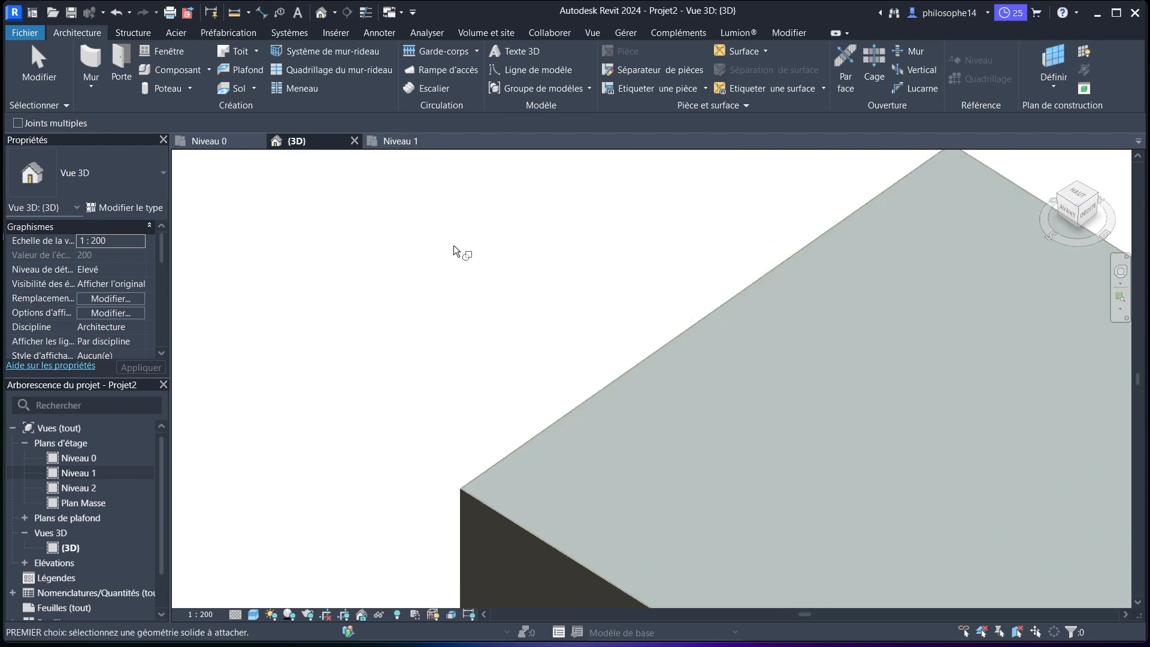
scroll(444, 242, "down", 3)
scroll(445, 242, "down", 3)
key("Escape")
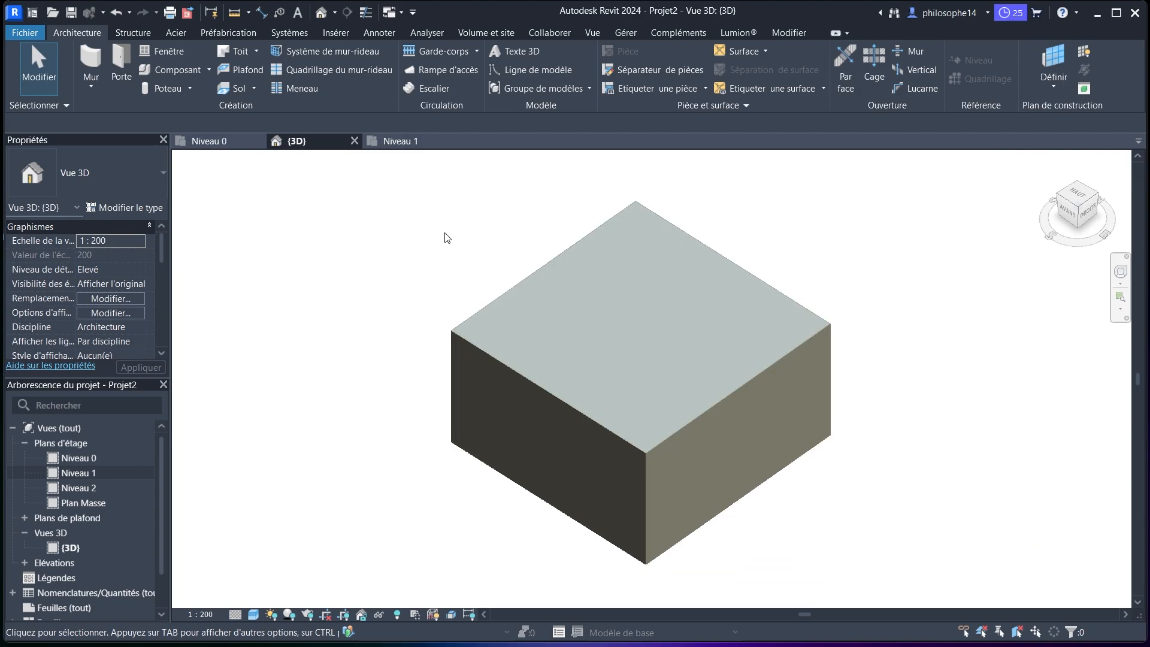
scroll(484, 334, "up", 5)
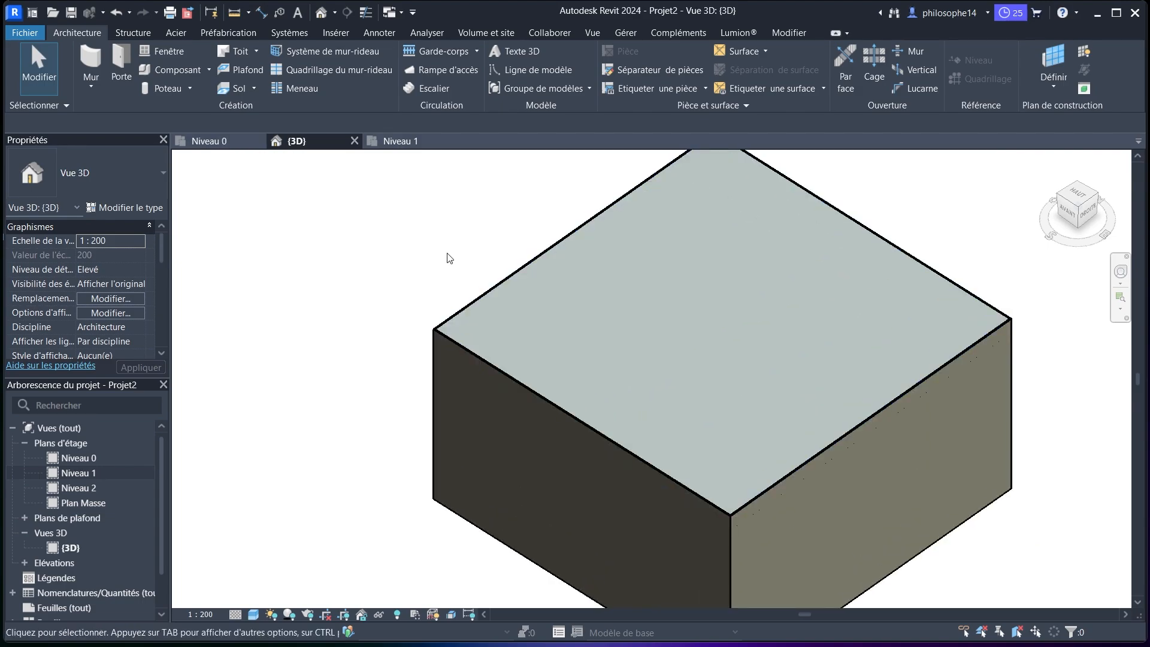
scroll(487, 321, "down", 1)
scroll(483, 314, "up", 2)
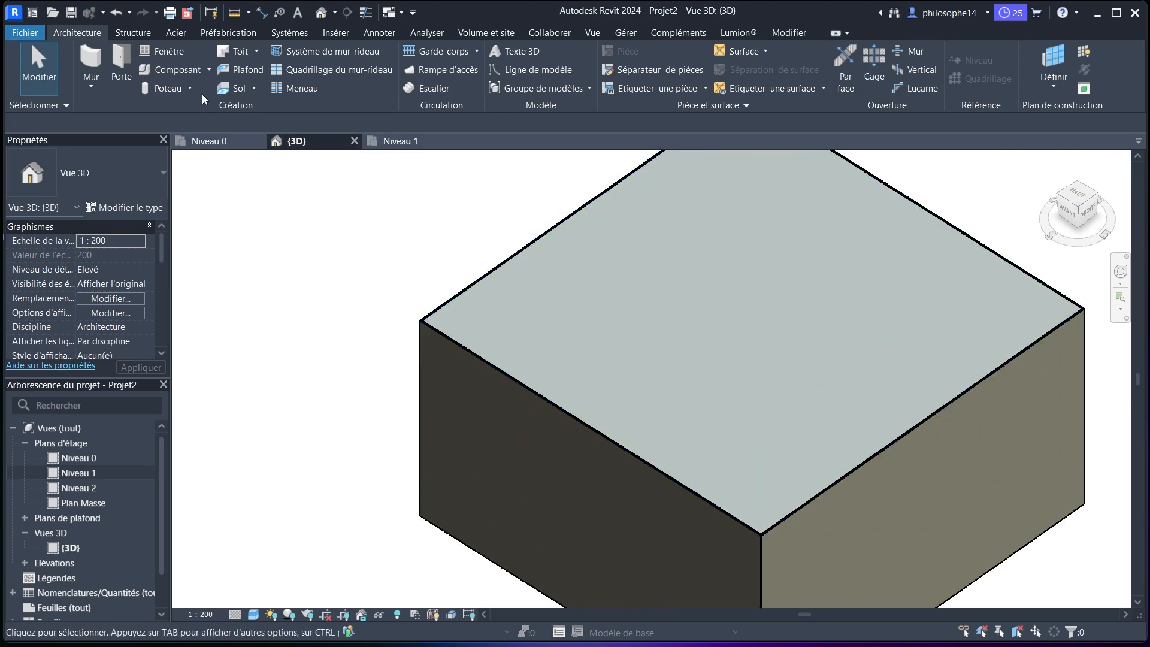
Switch the join order between the front left wall and the slab so the wall cuts the slab
left_click(450, 343)
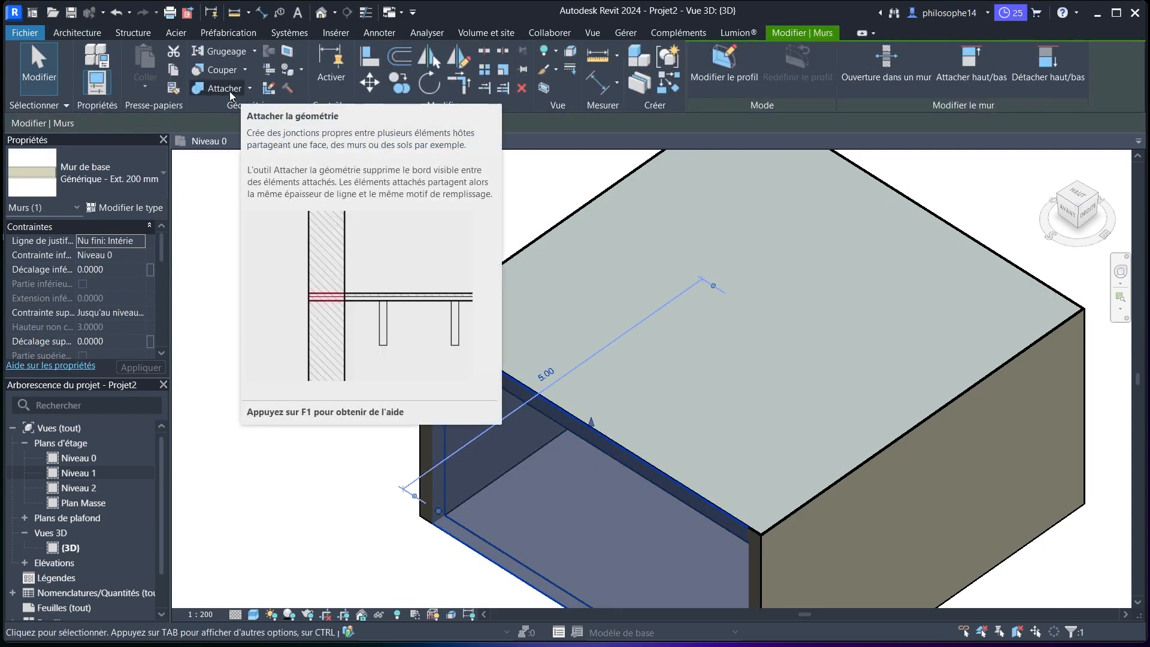
left_click(251, 88)
left_click(226, 170)
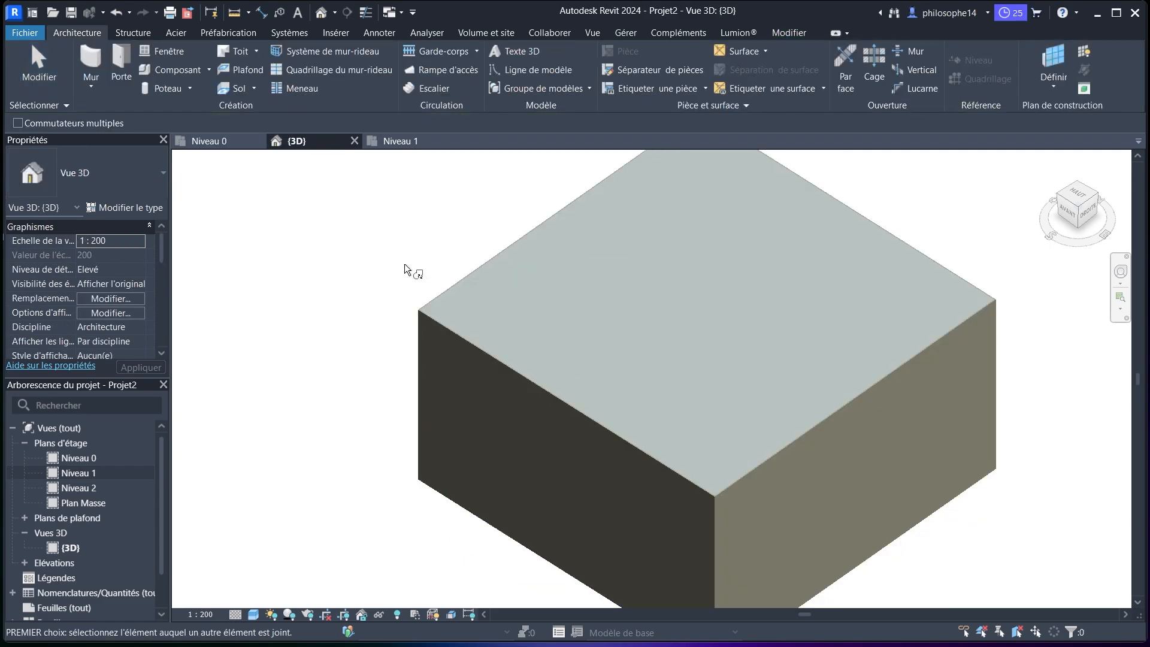
scroll(404, 263, "up", 2)
left_click(464, 565)
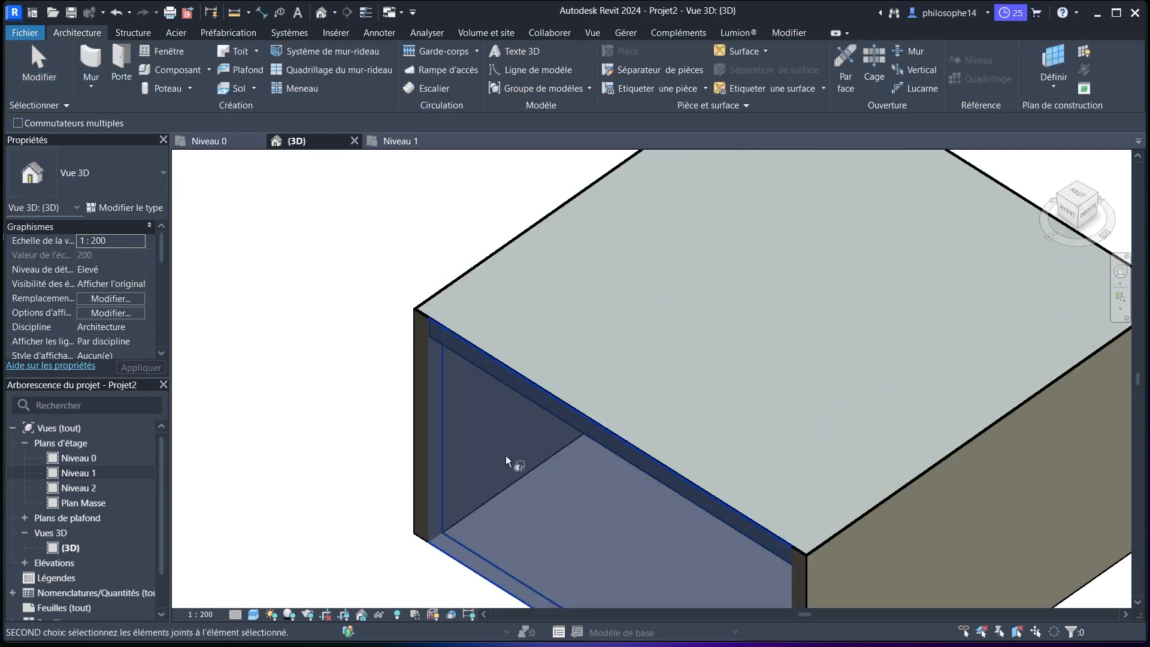
left_click(509, 364)
scroll(368, 373, "down", 1)
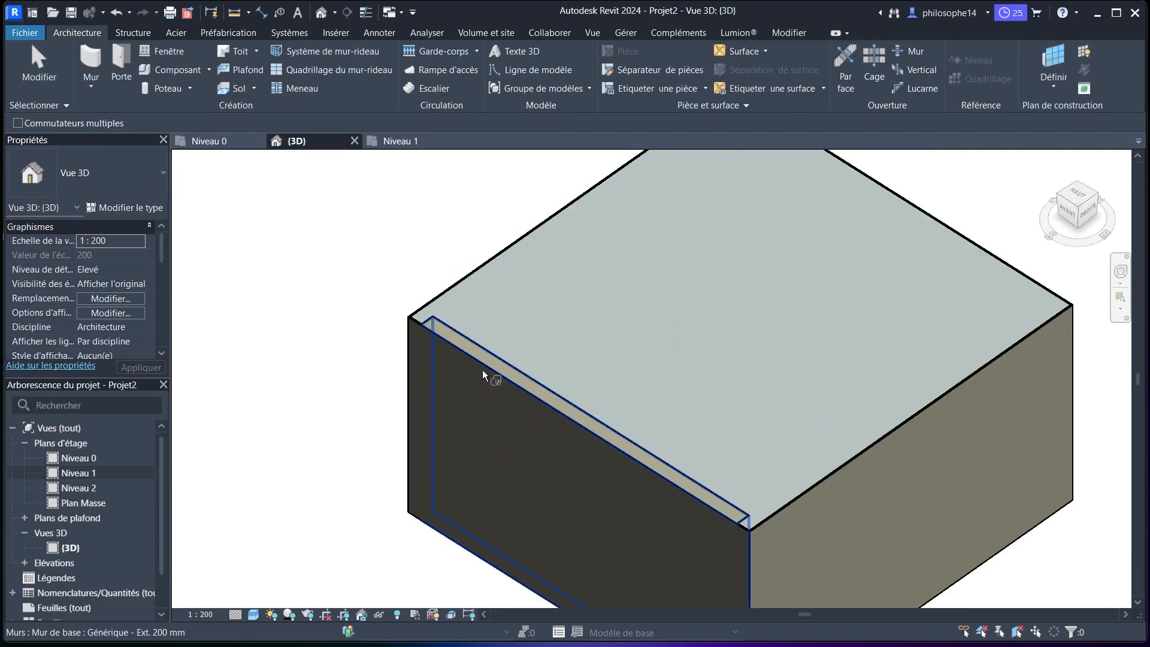
scroll(293, 278, "up", 1)
scroll(294, 279, "down", 1)
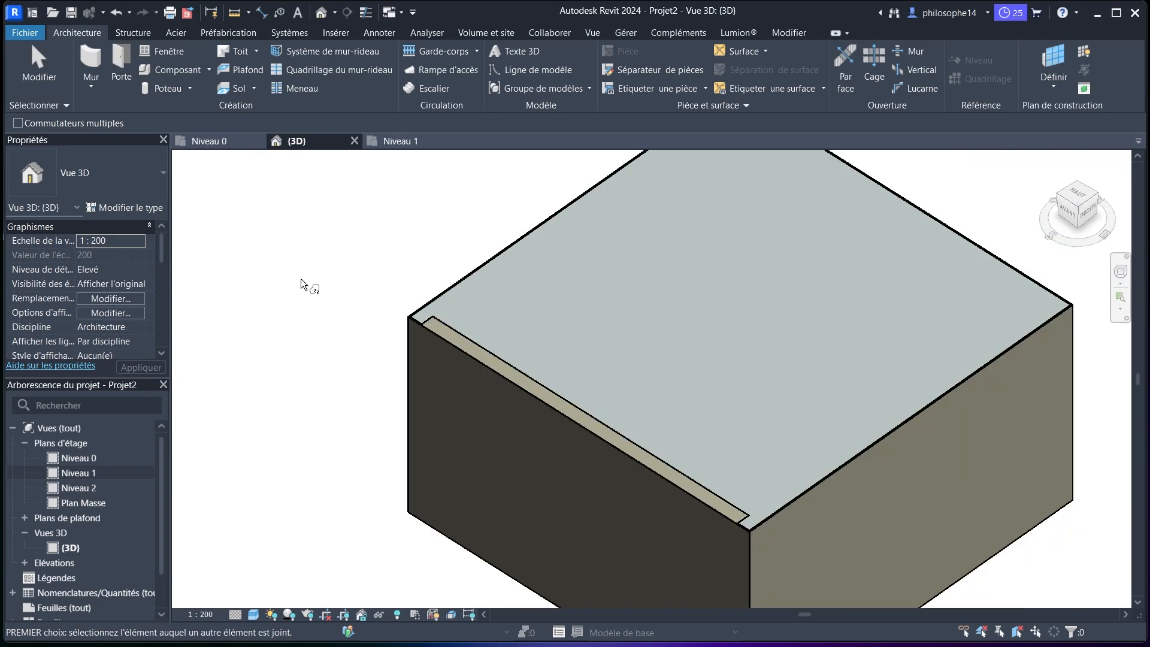
Switch the join order between the front right wall and the slab so the wall takes priority
scroll(301, 279, "down", 2)
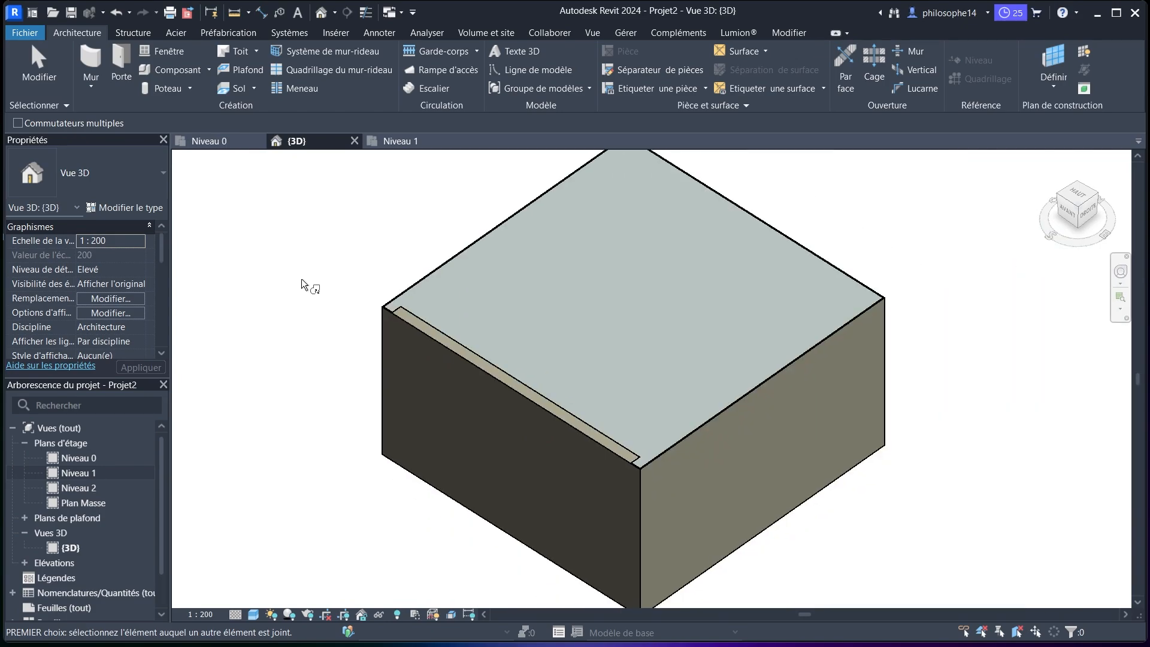
scroll(577, 359, "down", 1)
left_click(686, 441)
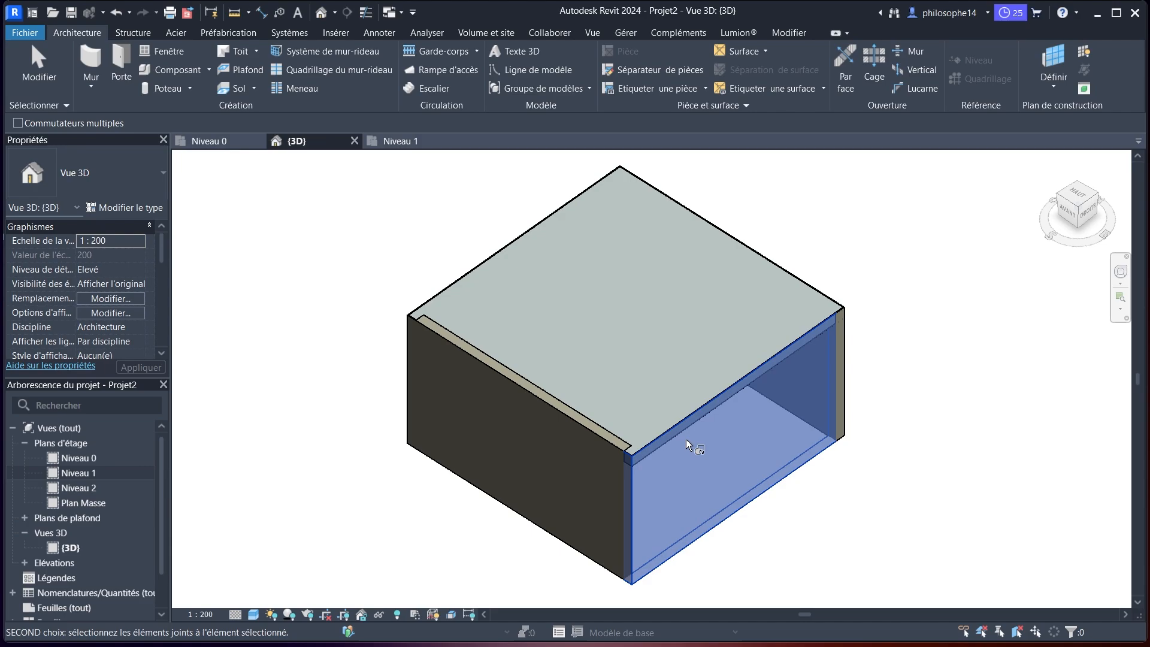
scroll(698, 413, "up", 2)
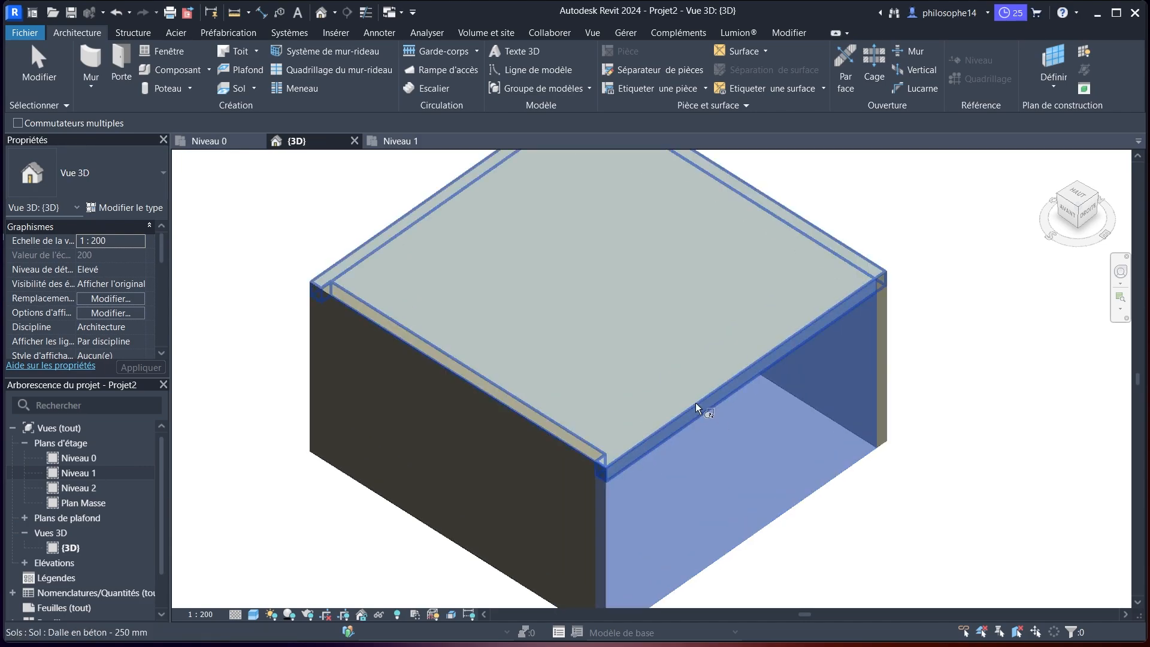
left_click(602, 462)
scroll(668, 501, "down", 1)
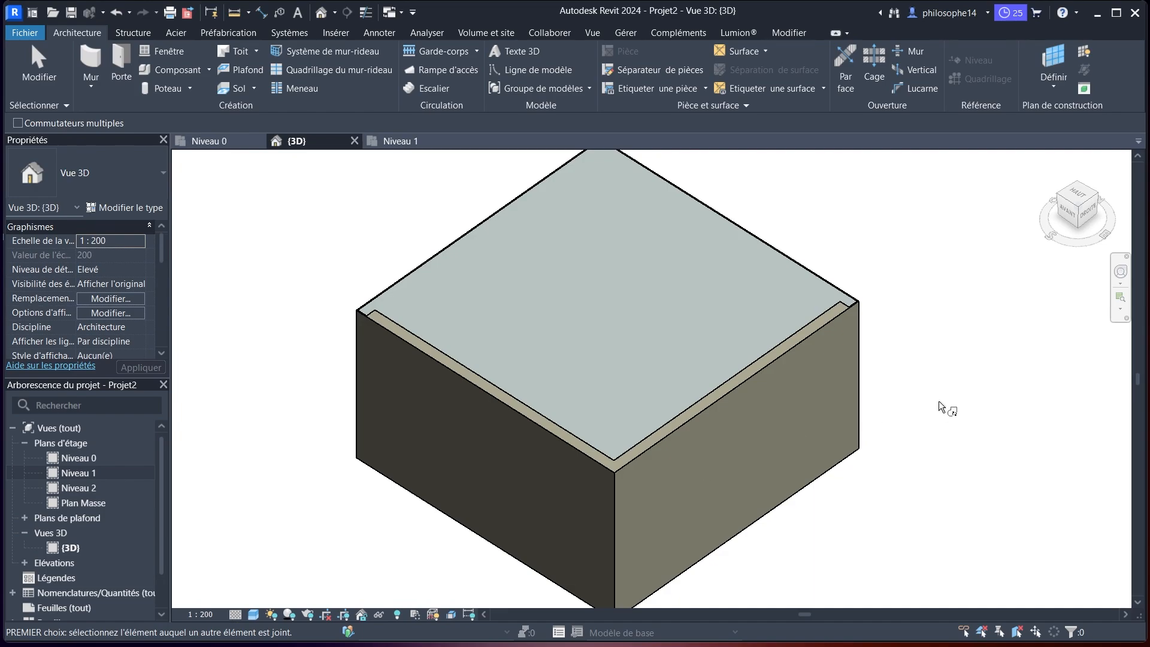
Switch the join order of the rear right and rear left walls with the slab so both walls take priority
scroll(887, 342, "down", 1)
scroll(862, 311, "up", 2)
left_click(878, 341)
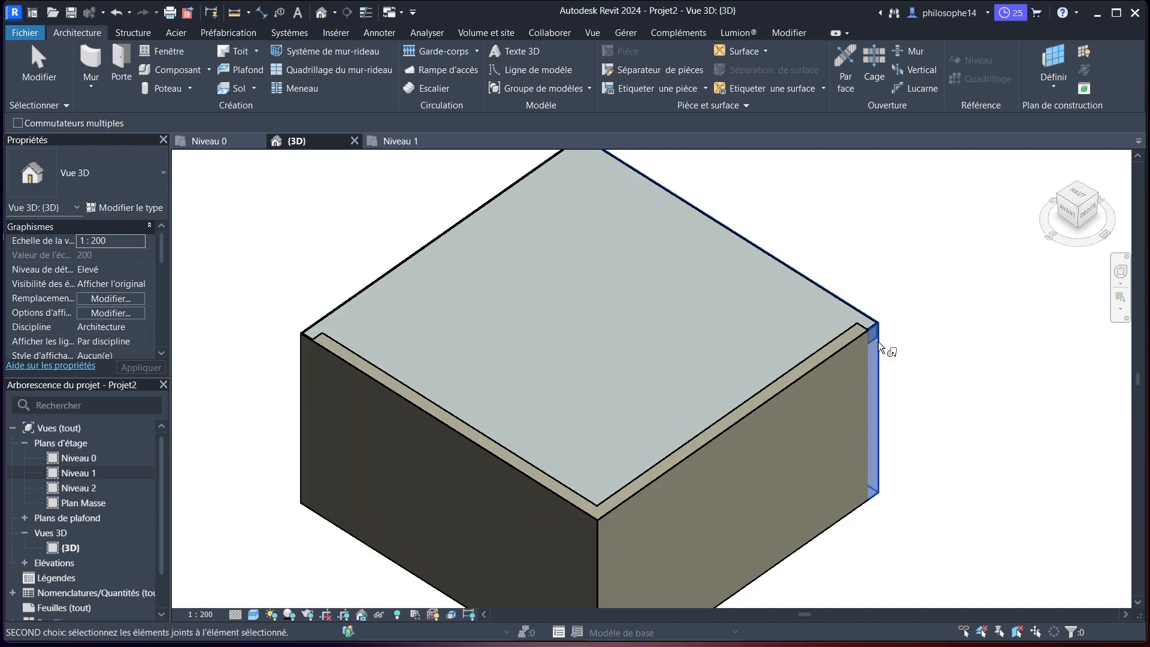
scroll(833, 314, "down", 1)
left_click(832, 314)
scroll(437, 384, "up", 1)
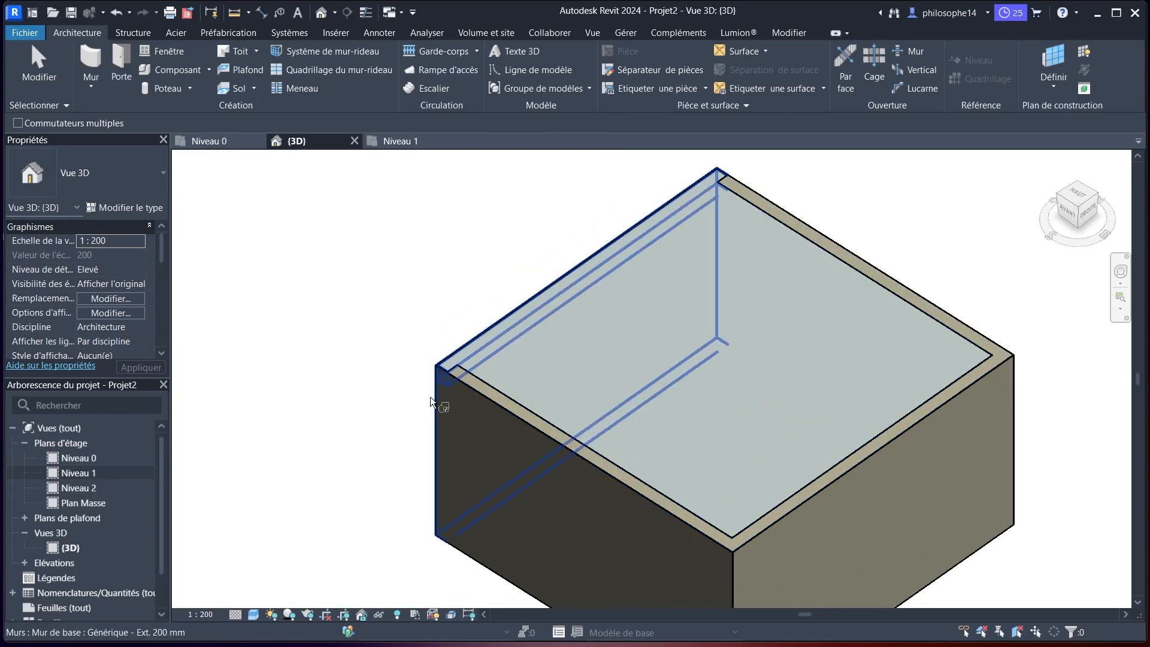
scroll(474, 261, "down", 1)
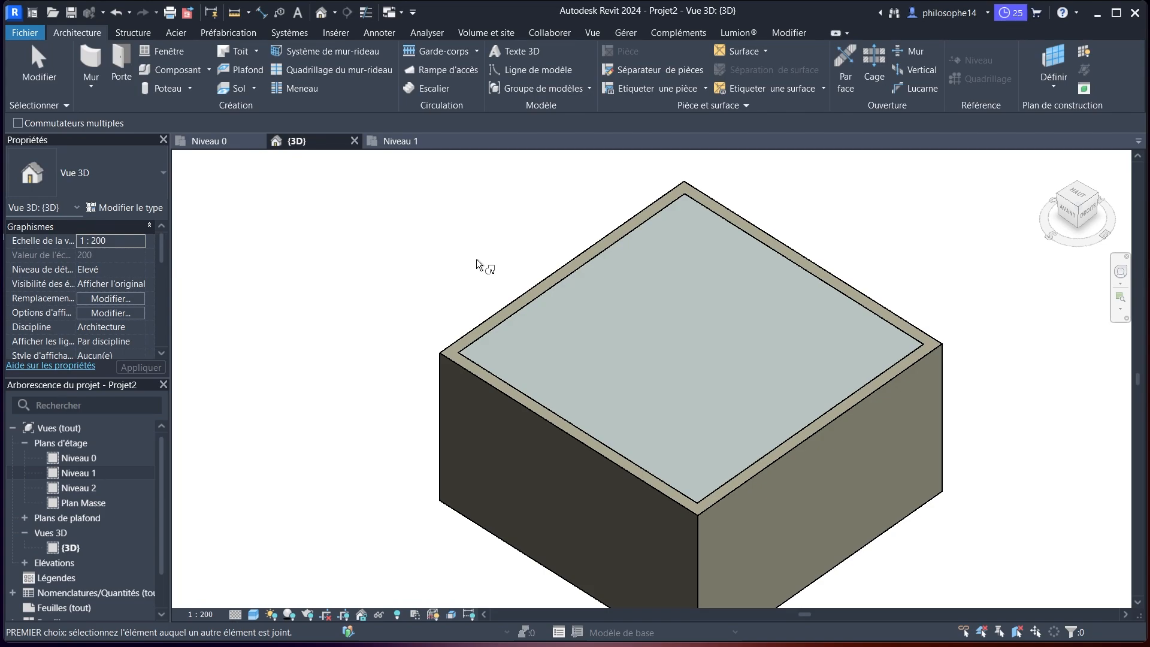
scroll(519, 245, "down", 1)
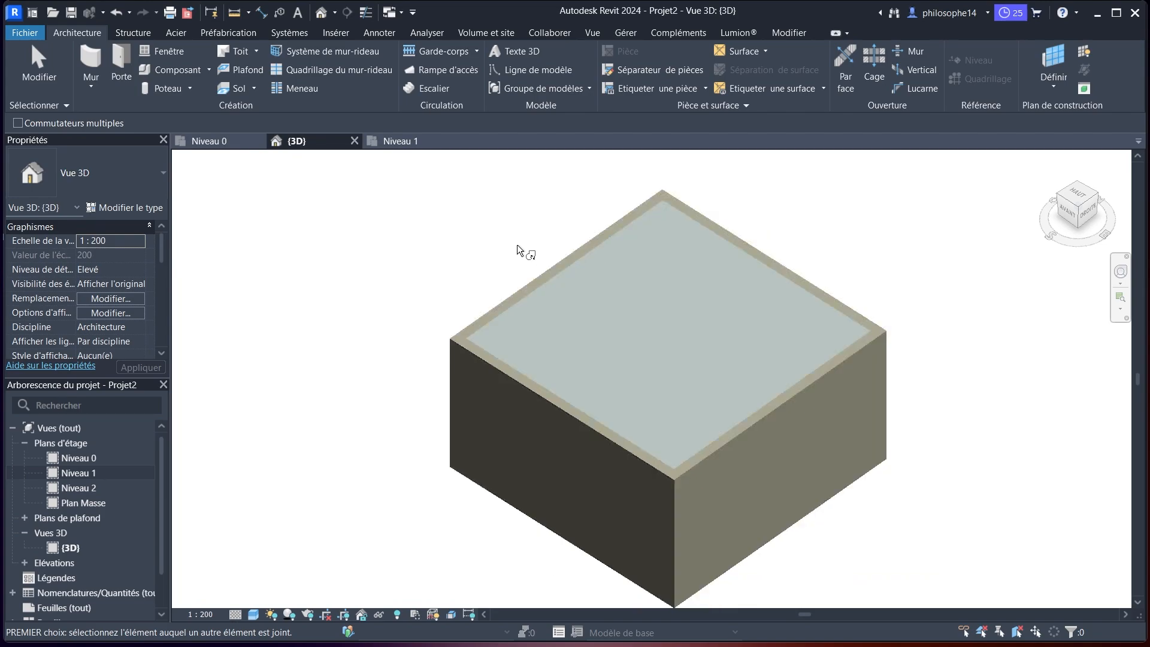
scroll(519, 245, "up", 1)
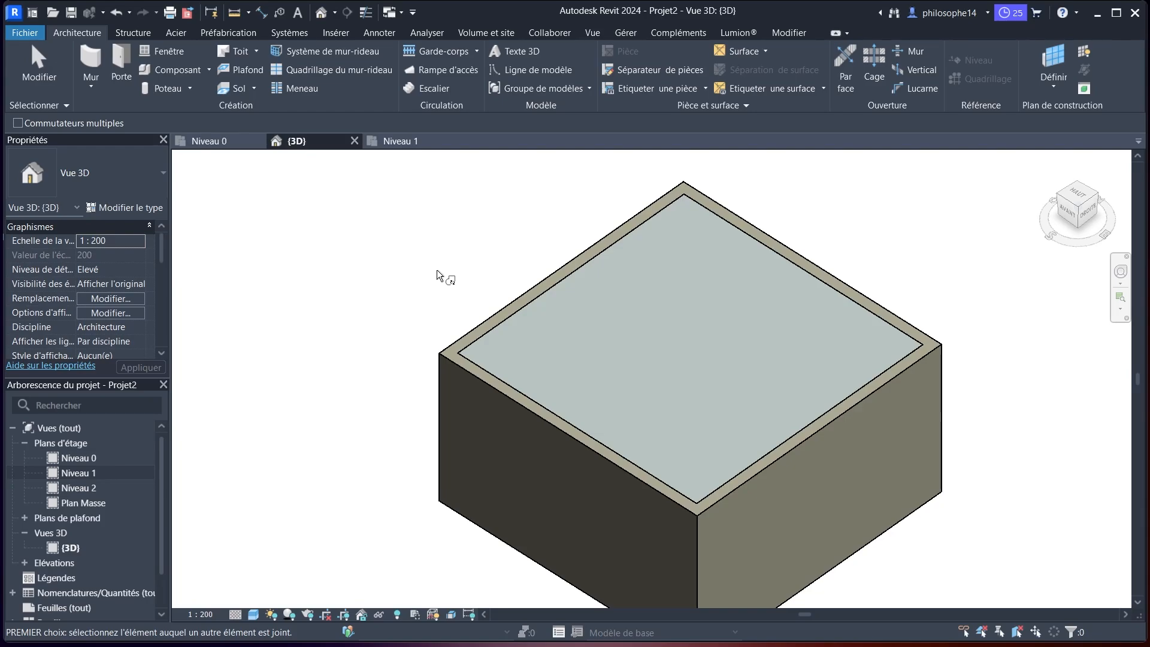
Switch the join order of all four walls back so the slab covers the wall tops, and end the command
left_click(455, 365)
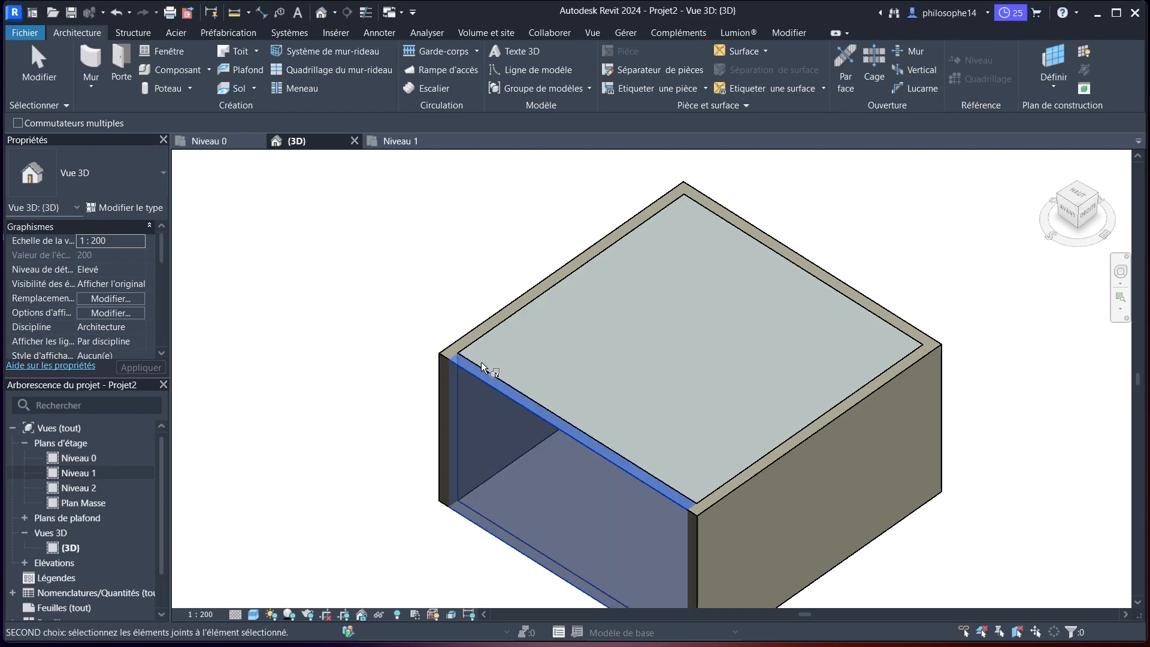
left_click(480, 362)
scroll(412, 366, "down", 1)
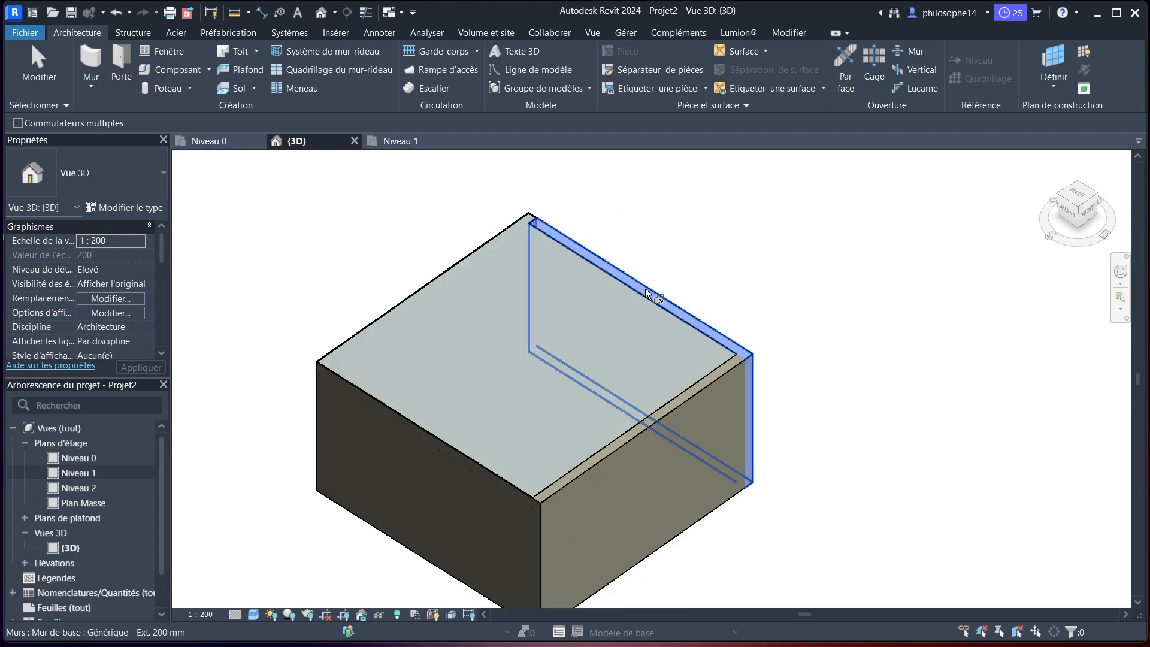
left_click(645, 288)
left_click(644, 296)
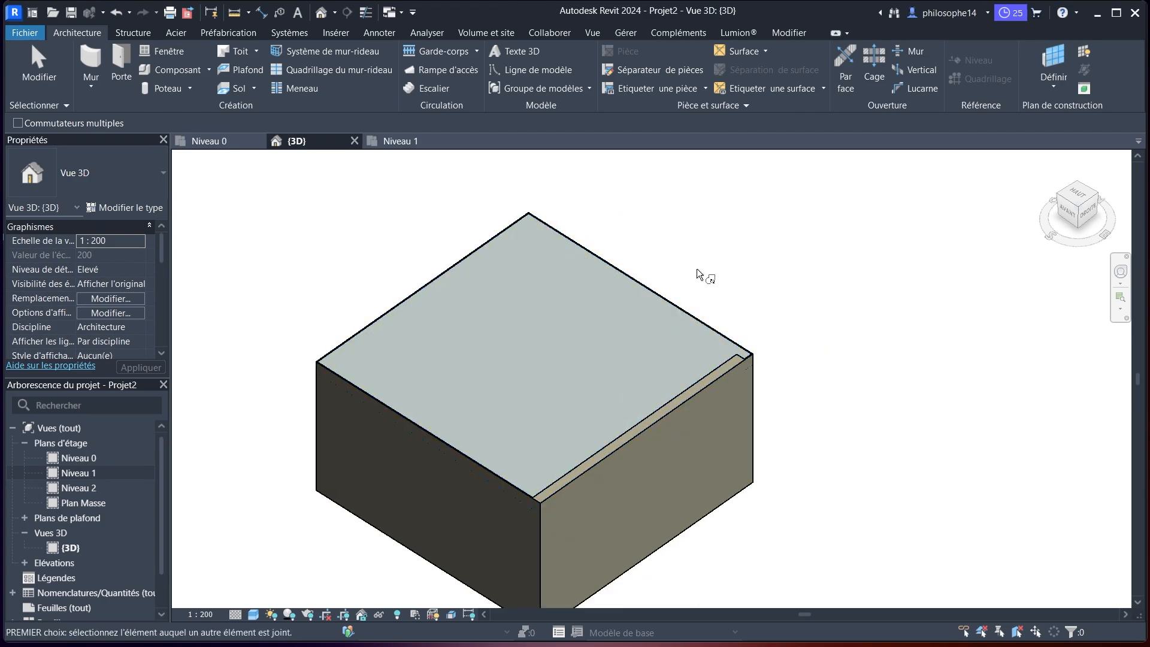
left_click(713, 375)
left_click(708, 369)
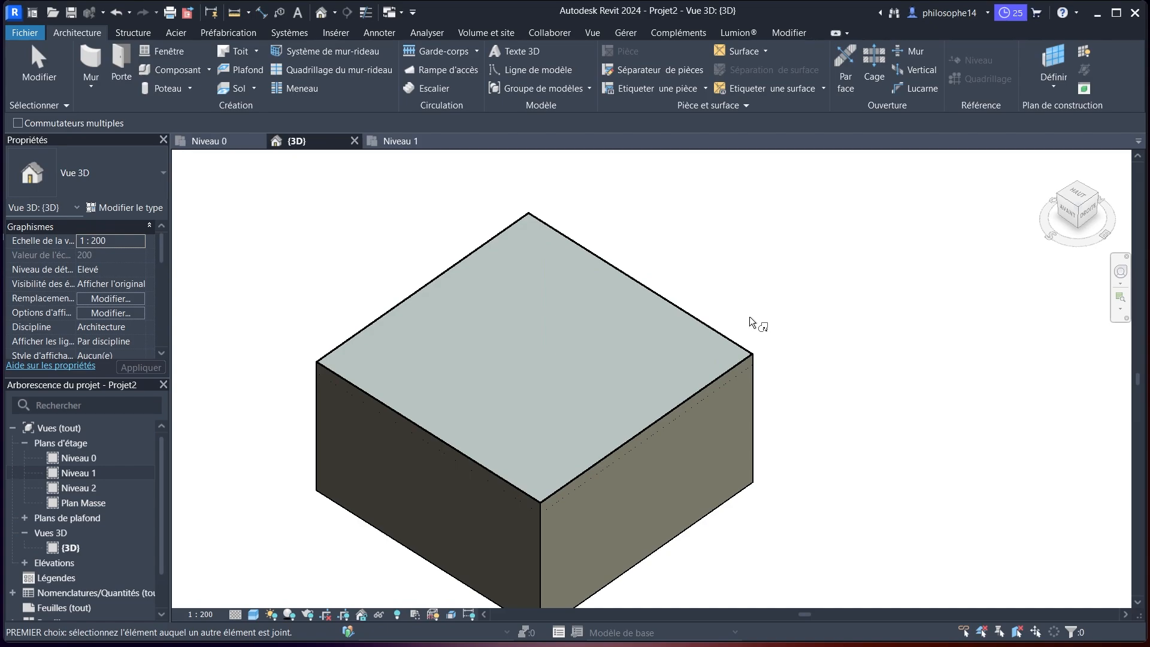
right_click(860, 196)
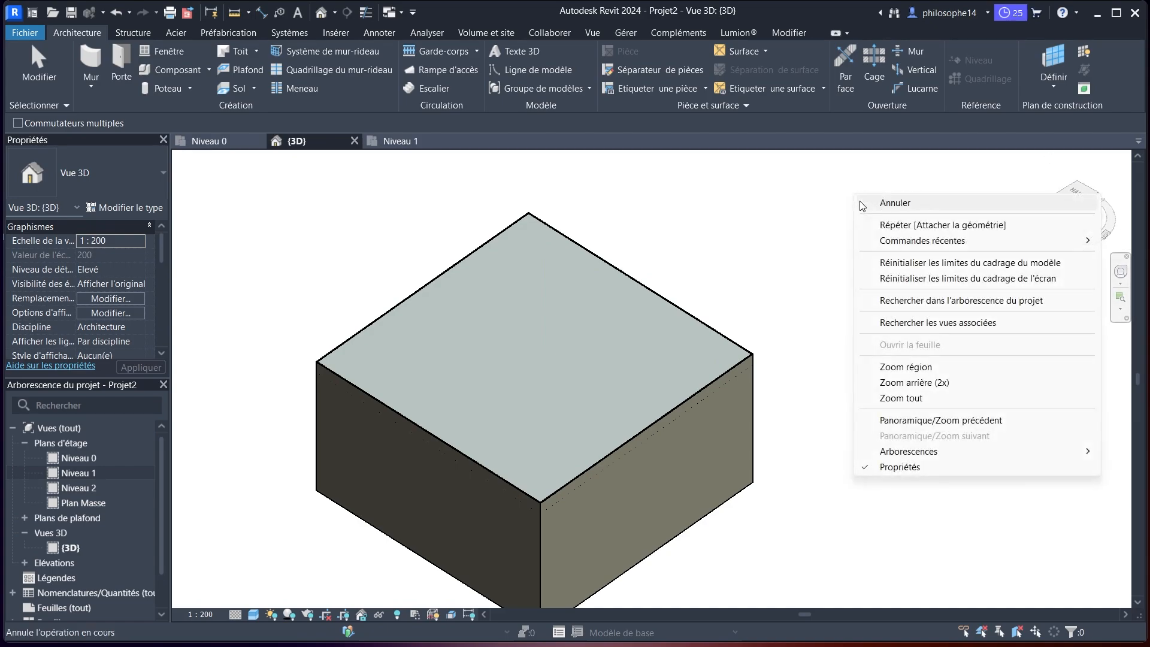
left_click(872, 202)
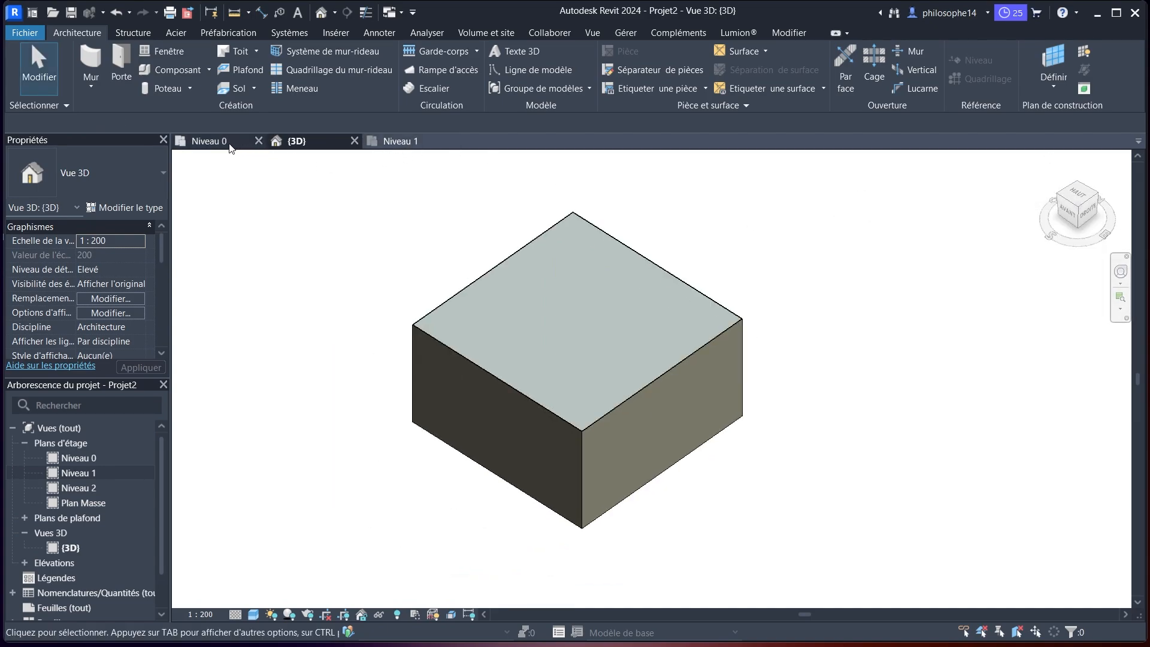
Draw a horizontal building section through the middle of the square room in the Niveau 0 floor plan
left_click(227, 142)
left_click(349, 14)
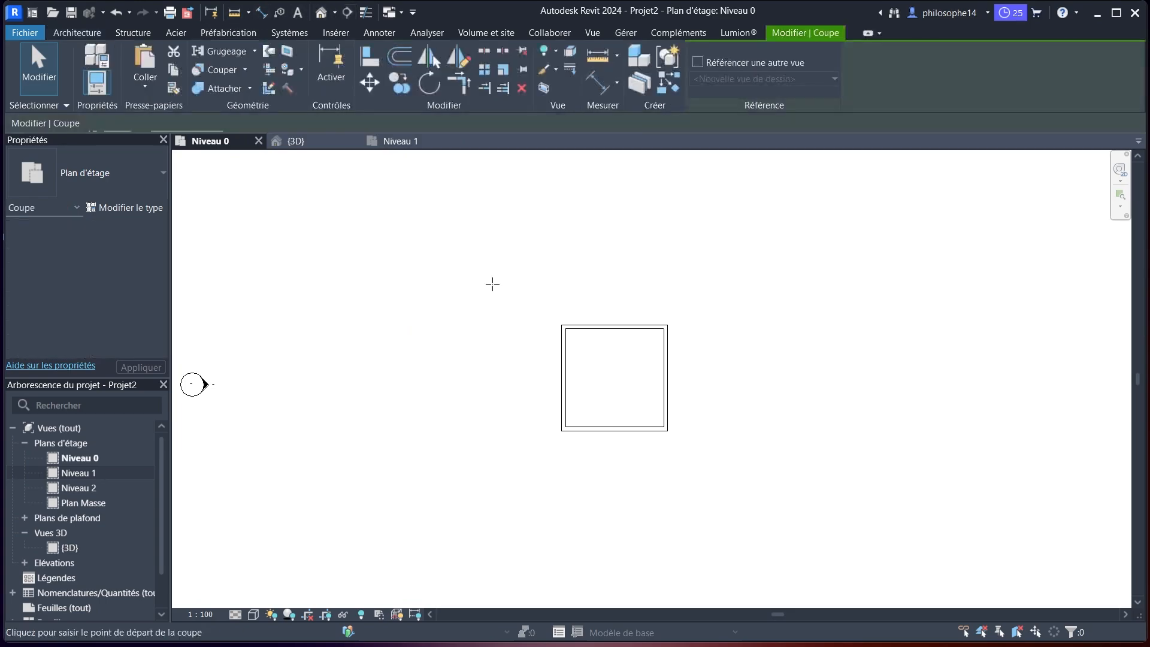
scroll(526, 364, "up", 2)
scroll(485, 371, "up", 1)
left_click(444, 371)
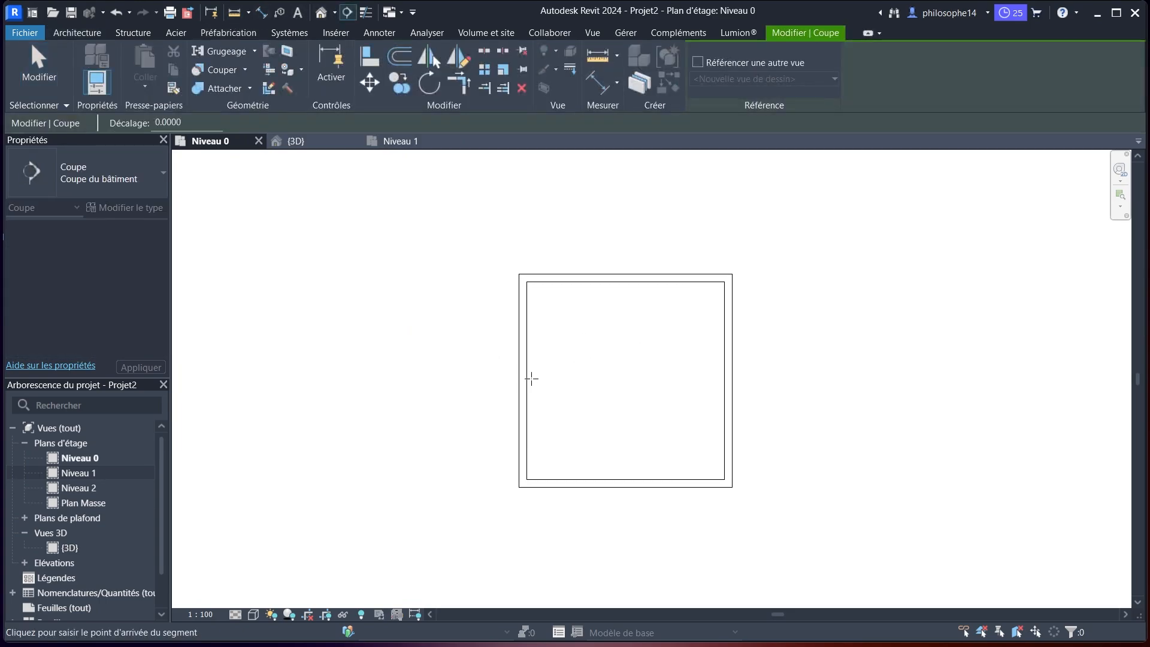
left_click(818, 372)
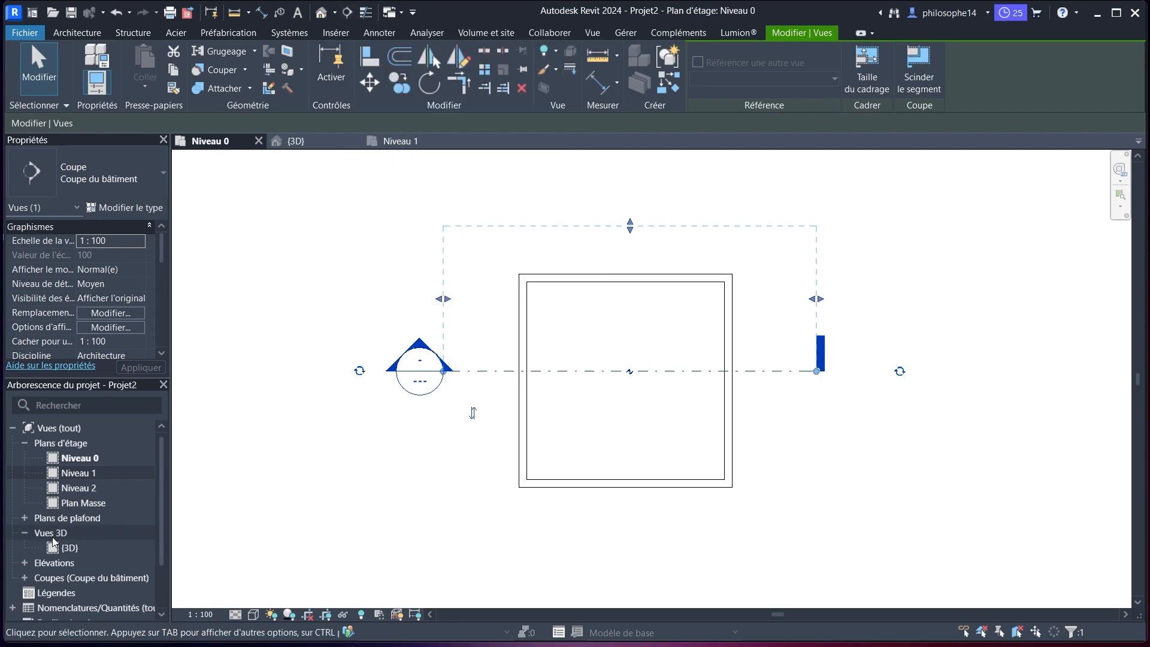
scroll(52, 537, "down", 3)
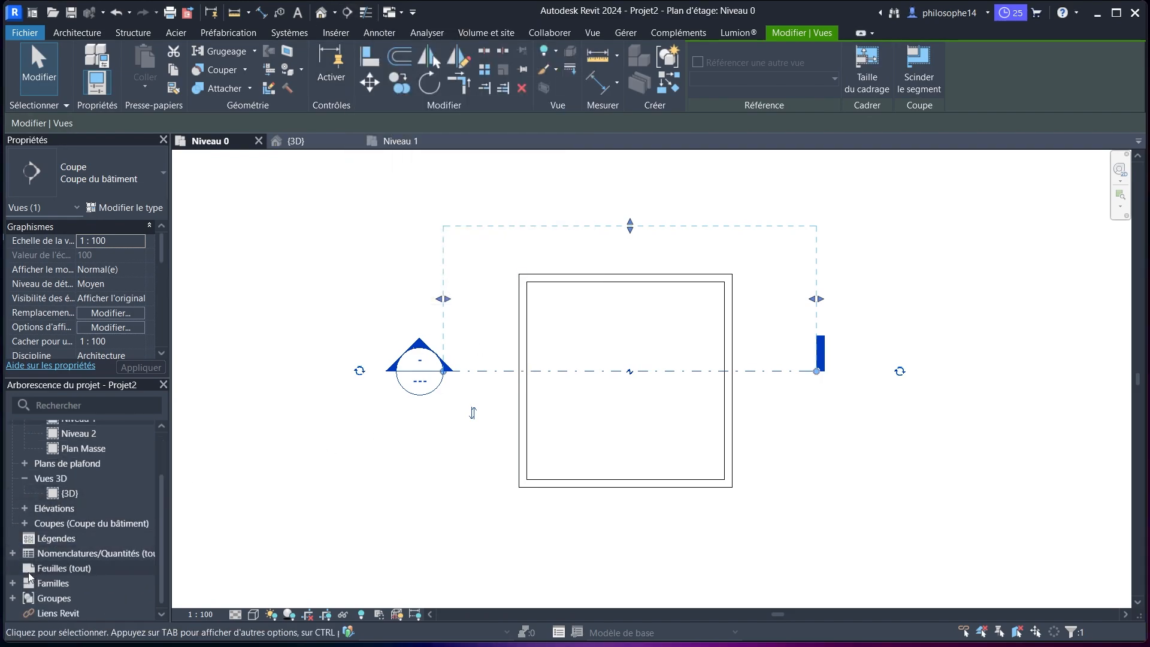
Open the Coupe 1 building section and examine how the slab meets the top of the left wall
left_click(25, 522)
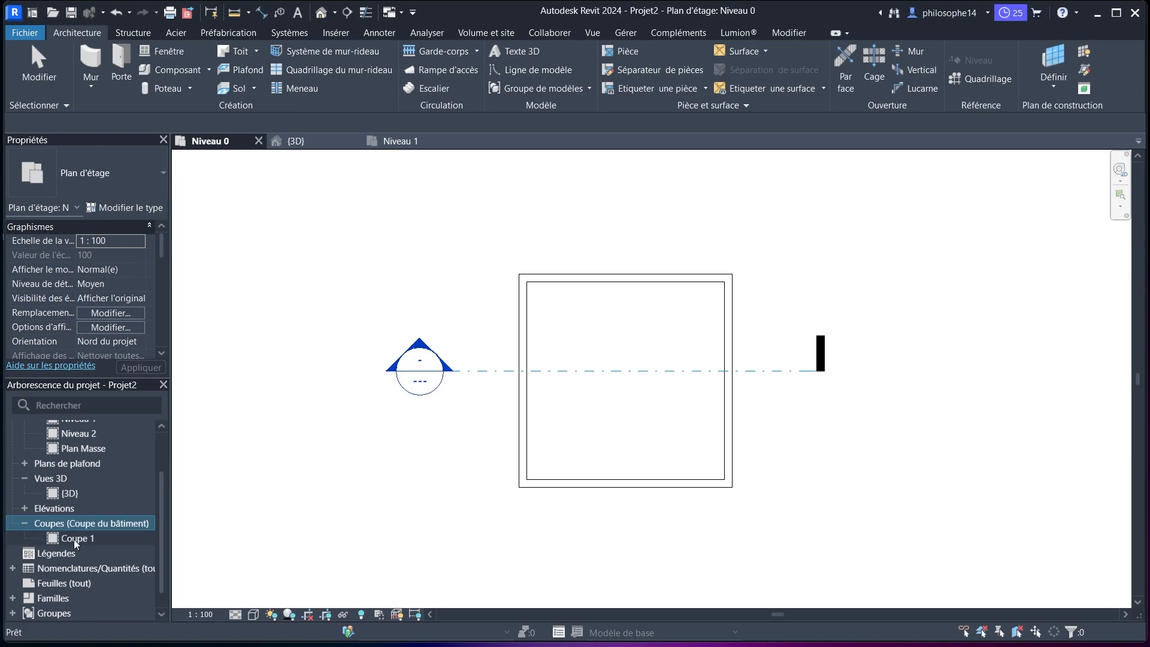
left_click(75, 537)
double_click(75, 538)
scroll(372, 287, "up", 5)
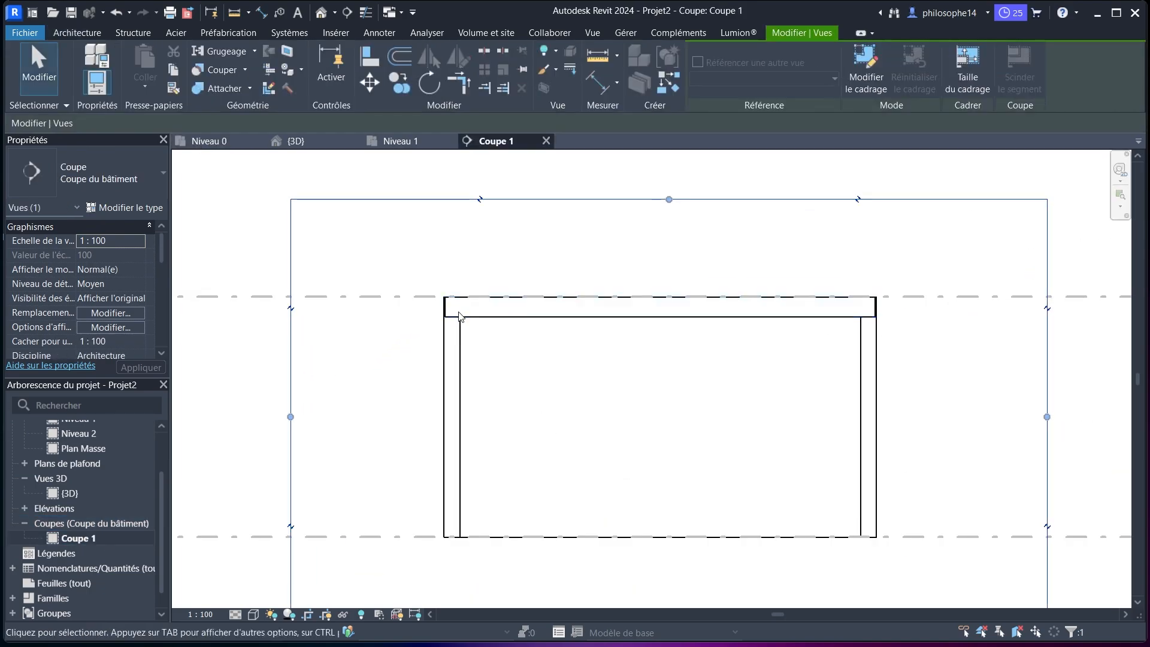
scroll(403, 360, "down", 3)
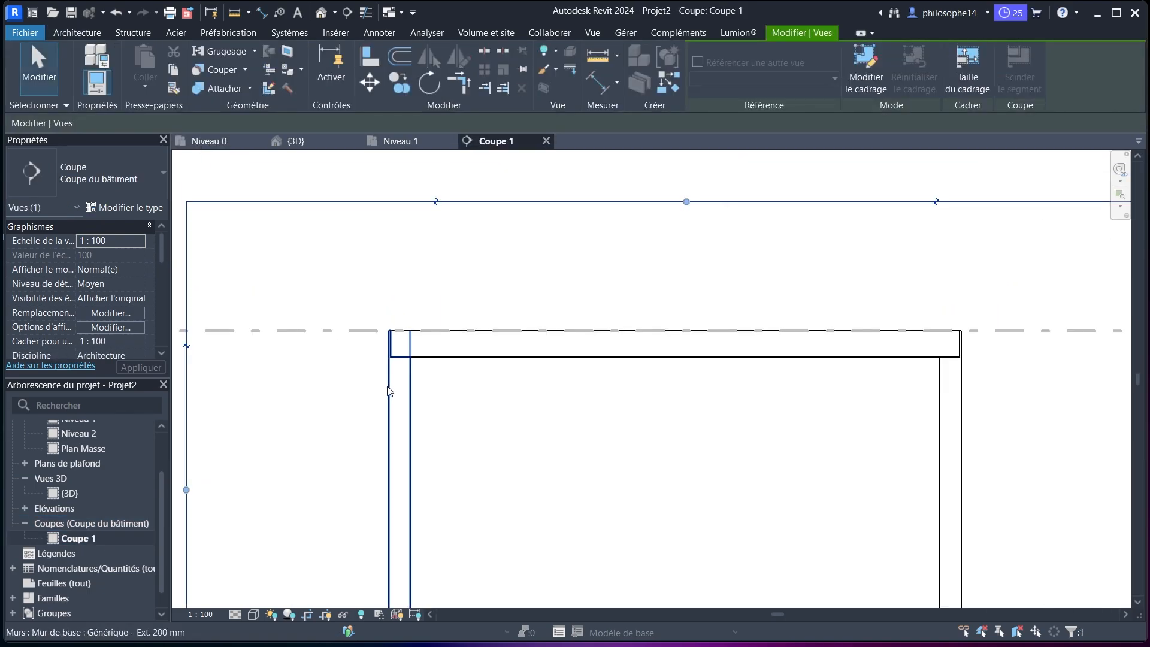
scroll(411, 354, "up", 3)
left_click(411, 354)
scroll(410, 354, "up", 2)
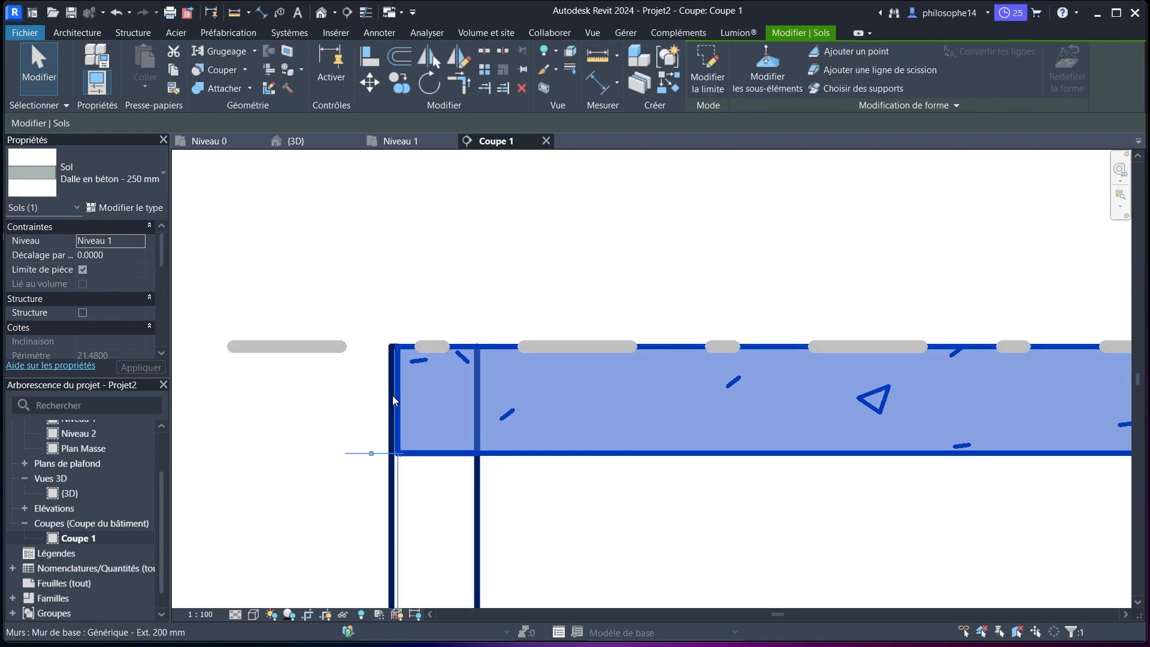
scroll(394, 402, "down", 3)
left_click(413, 311)
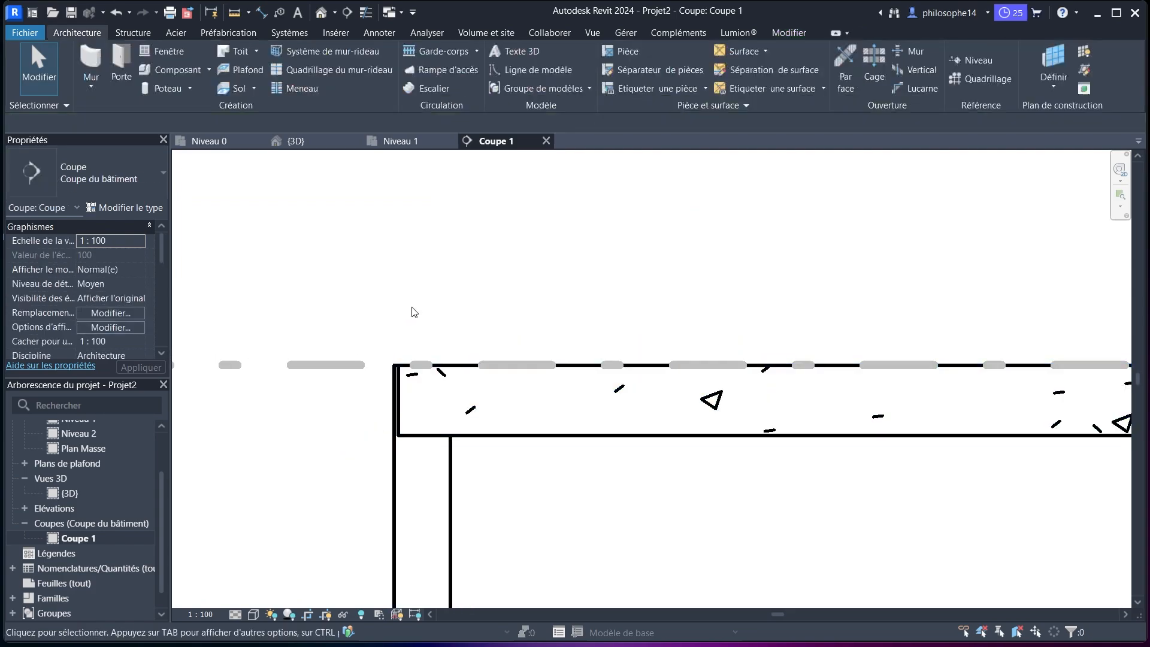
Switch the join order between the slab and the left wall in Coupe 1 so the wall takes priority
scroll(412, 308, "down", 1)
left_click(467, 419)
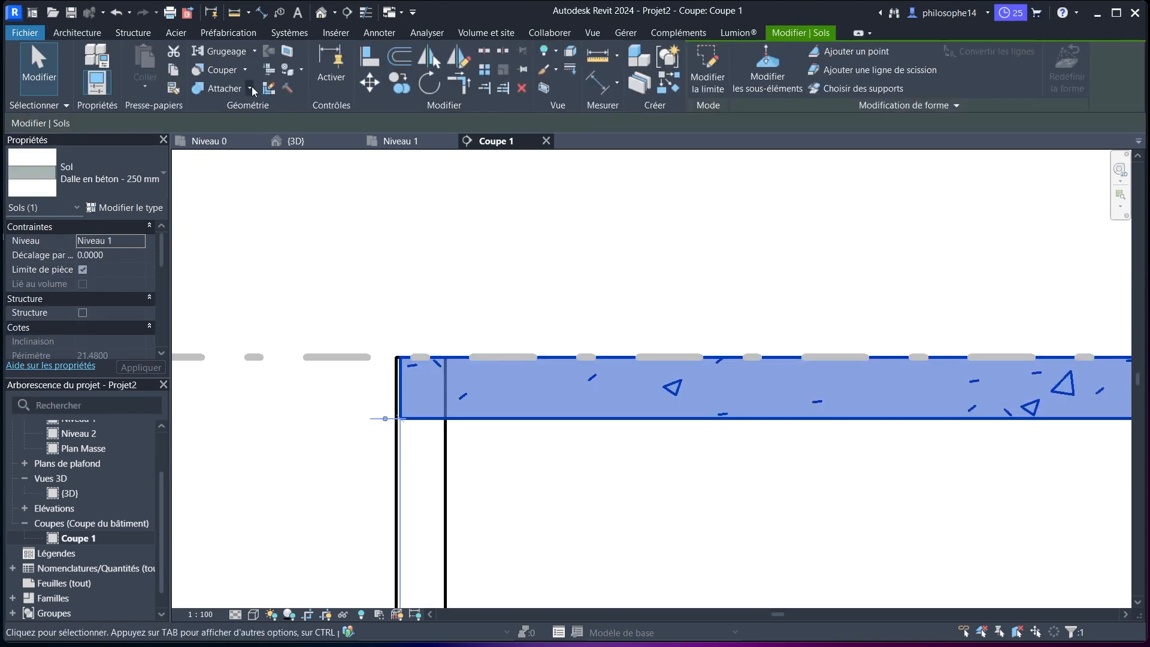
left_click(252, 88)
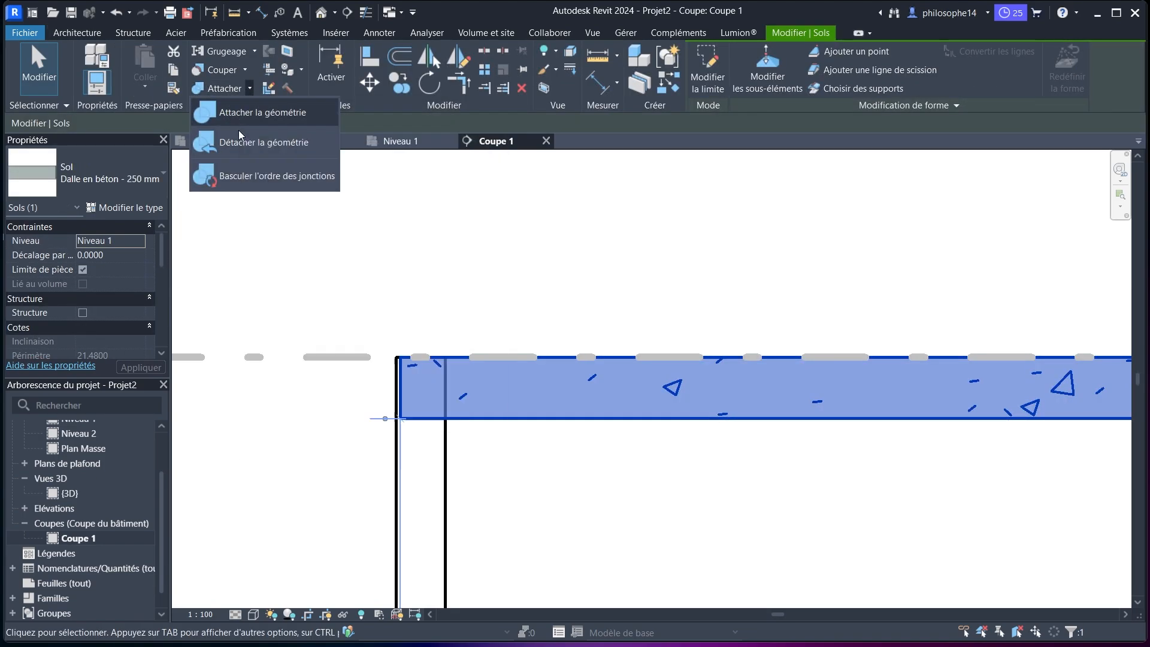
left_click(237, 176)
scroll(449, 436, "up", 2)
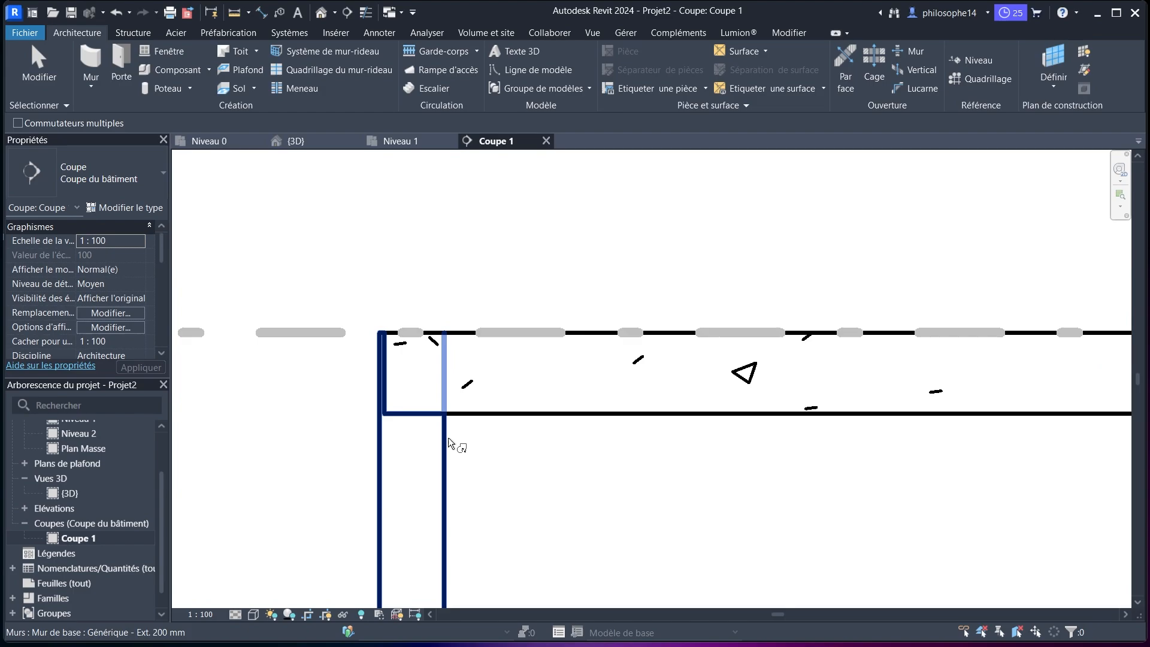
left_click(465, 414)
scroll(404, 263, "down", 1)
right_click(399, 254)
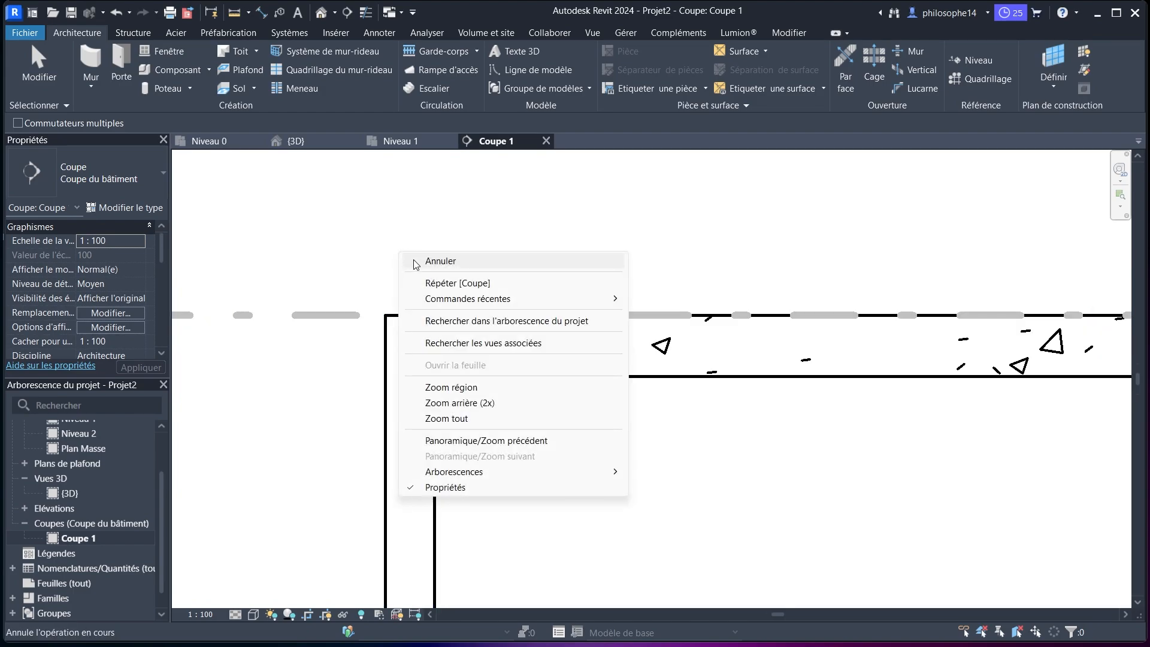
left_click(420, 259)
Inspect the extents of the left wall and the slab at their junction by selecting each one in the section
left_click(410, 375)
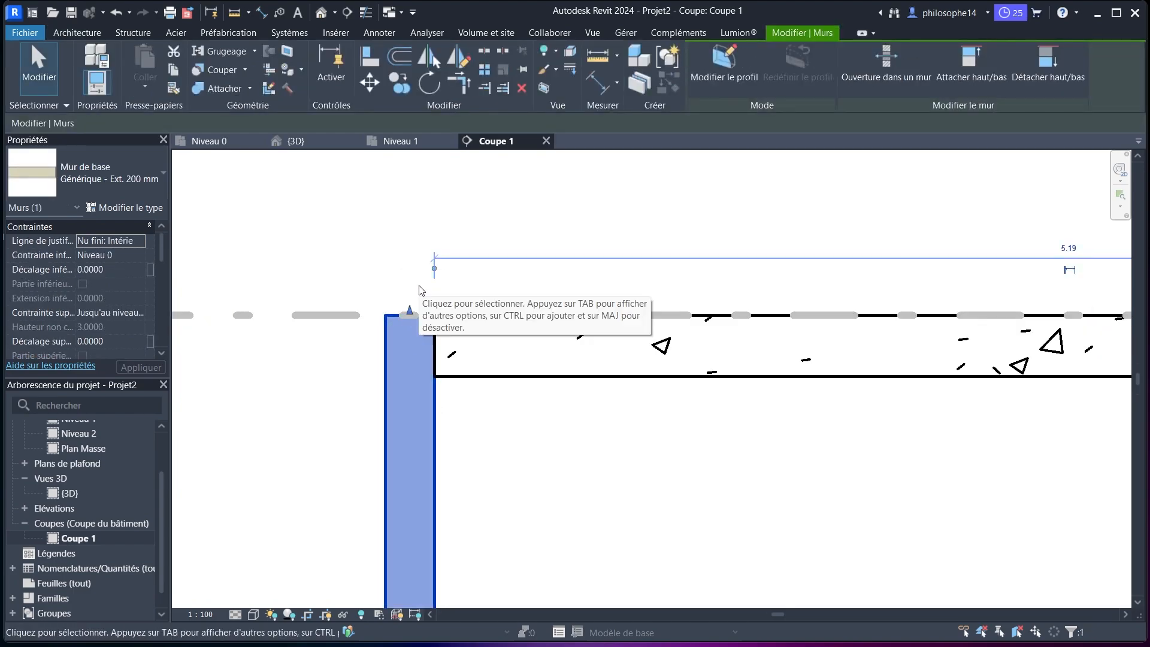
left_click(554, 383)
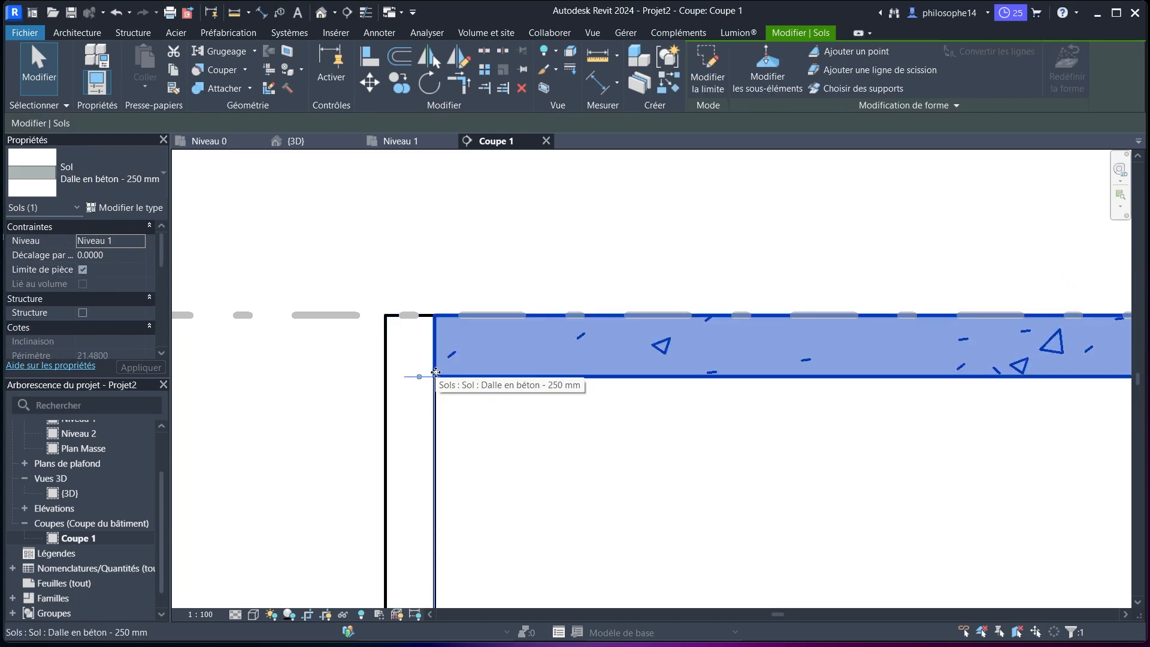
scroll(434, 371, "down", 4)
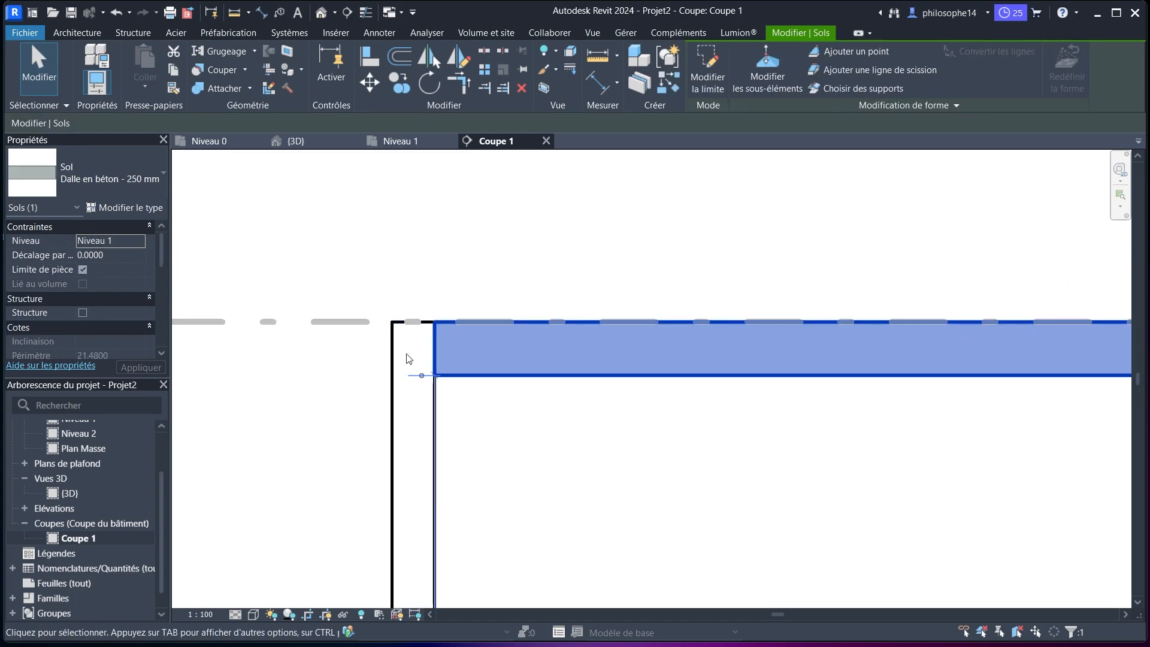
left_click(431, 394)
scroll(460, 365, "down", 2)
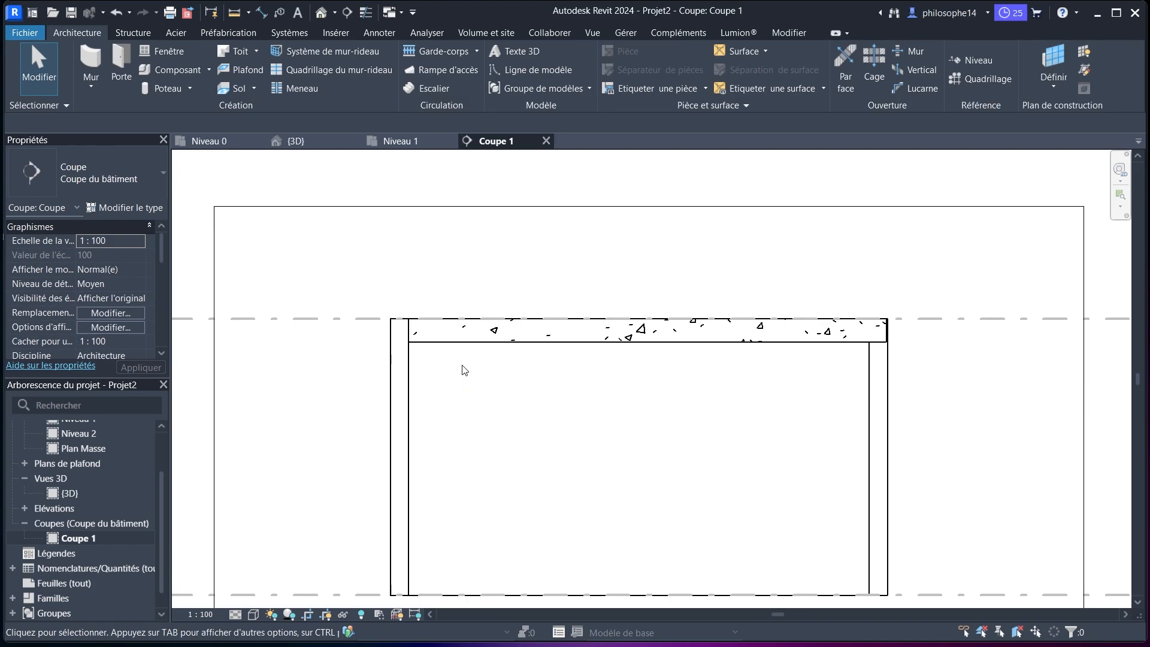
middle_click_drag(416, 357, 420, 334)
scroll(420, 334, "down", 1)
scroll(420, 334, "up", 1)
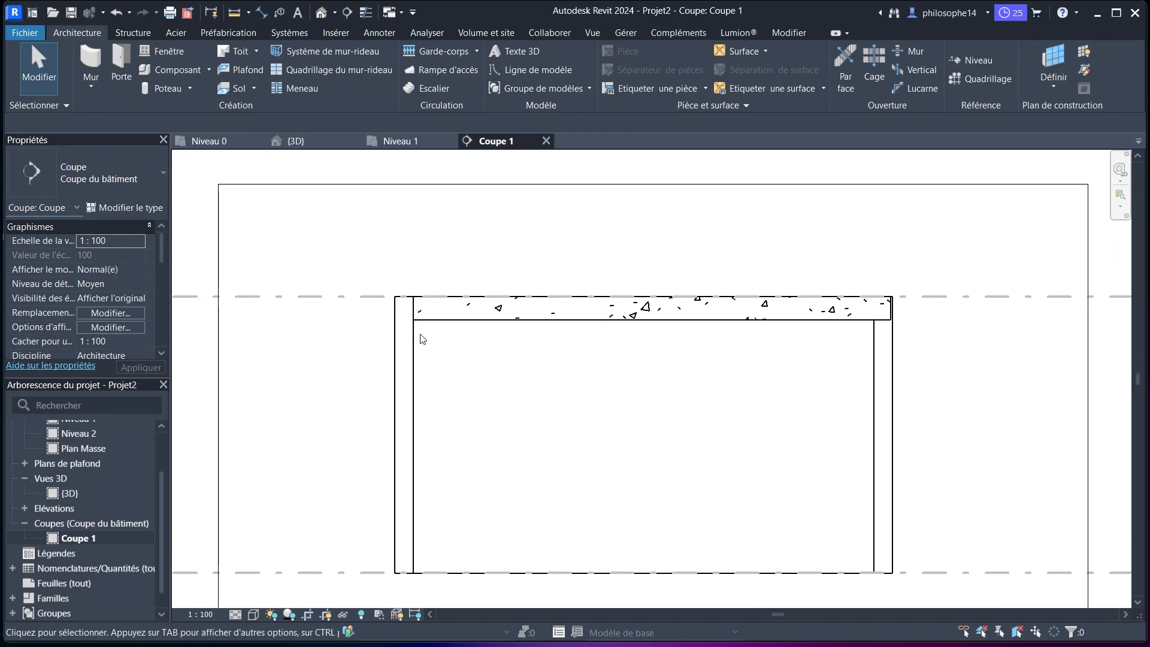
left_click(399, 360)
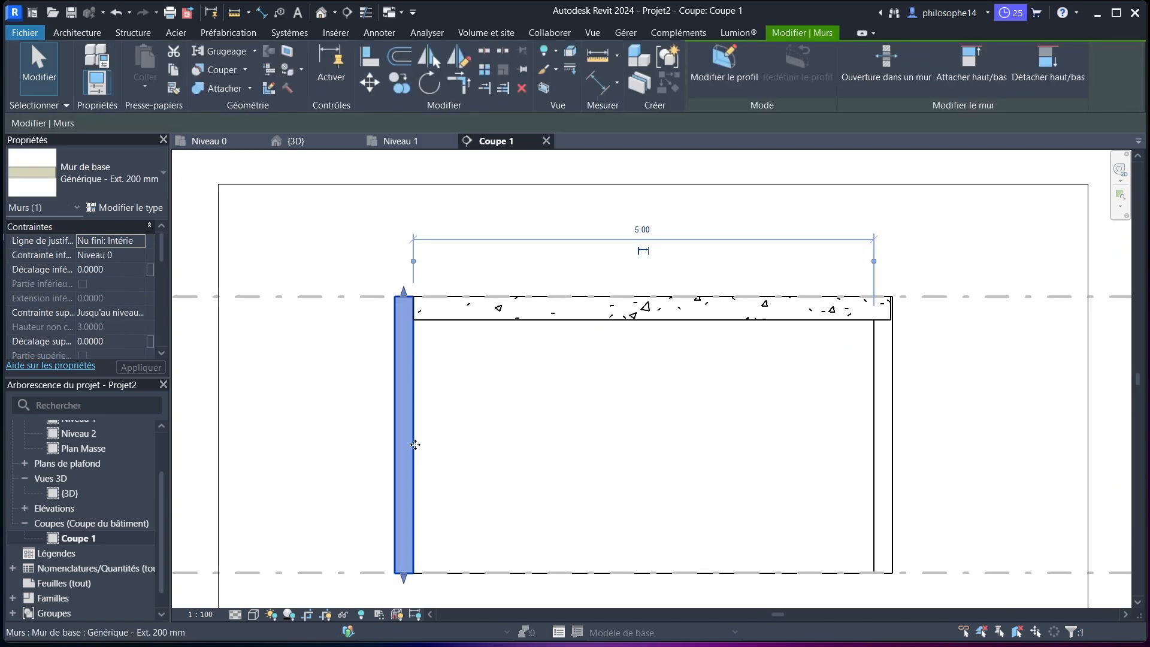
left_click(446, 334)
scroll(420, 300, "up", 5)
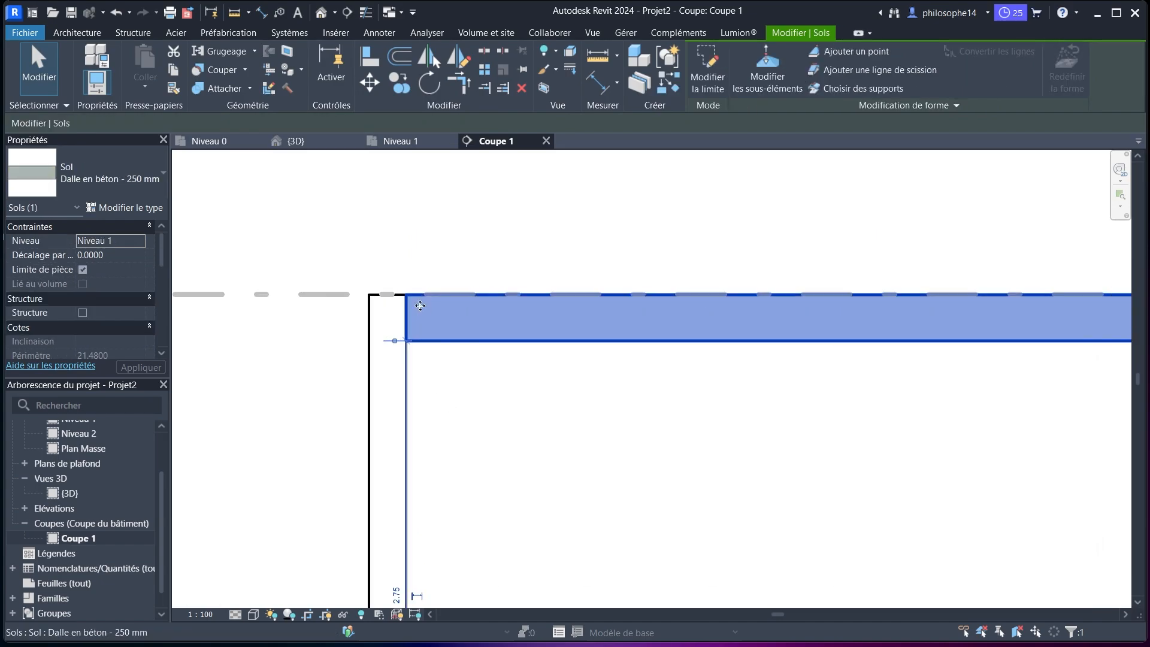
left_click(459, 396)
left_click(408, 398)
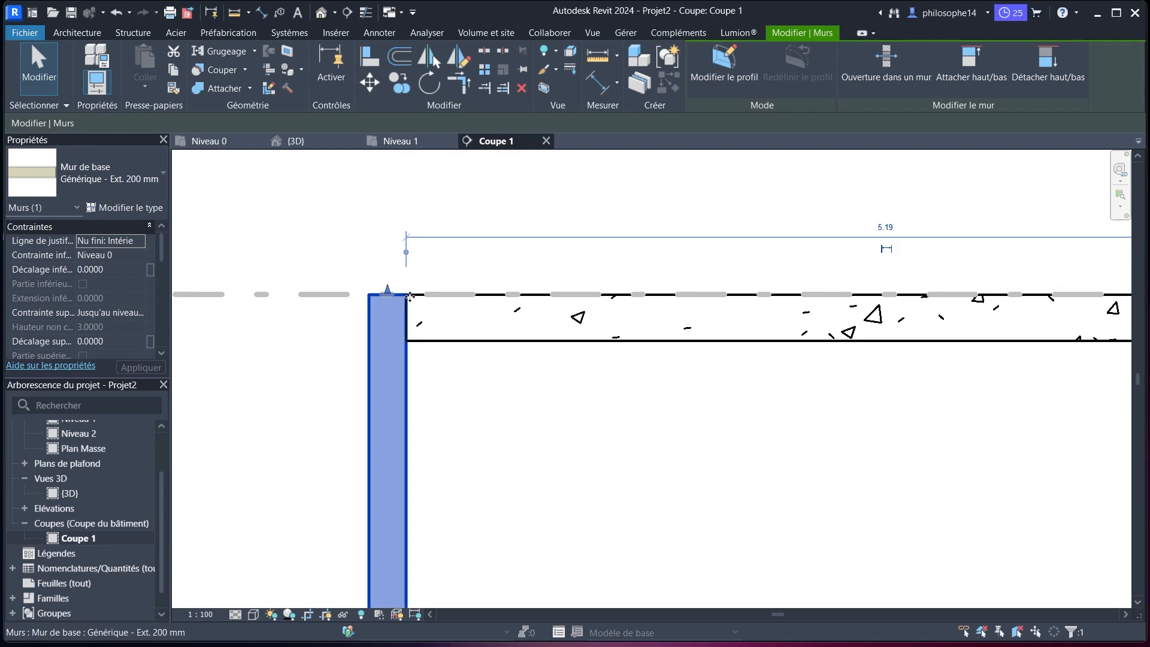
left_click(442, 339)
left_click(480, 405)
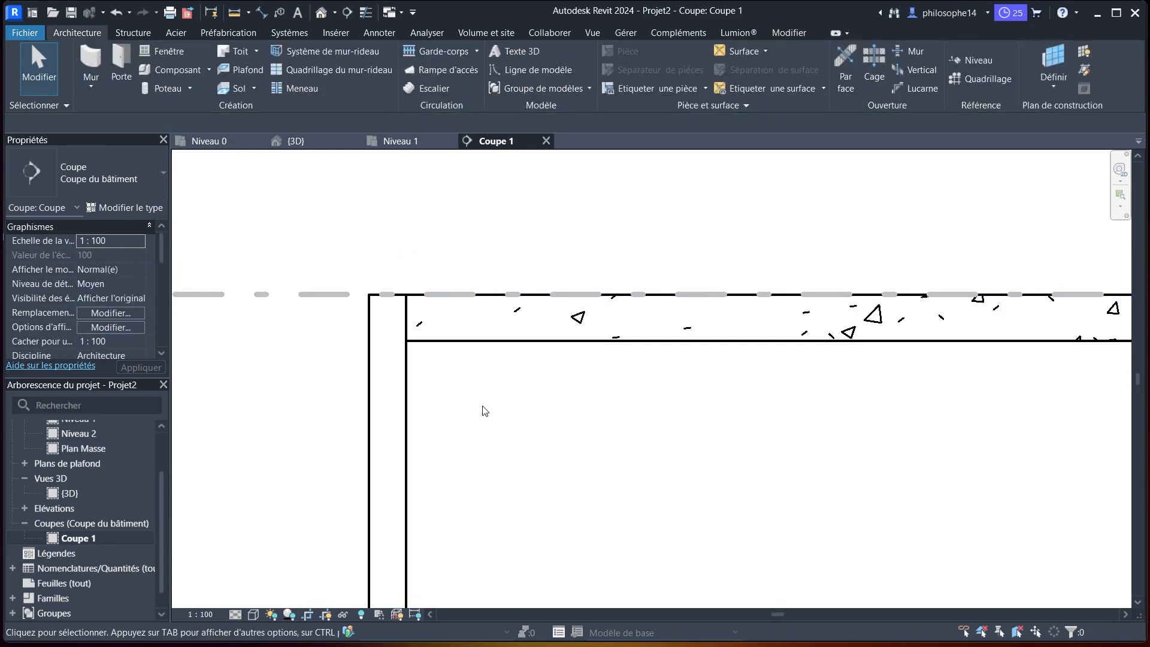
scroll(435, 317, "down", 3)
scroll(436, 316, "up", 2)
Switch the join order of the left wall and the slab back so the slab covers the wall top, and end the command
left_click(423, 304)
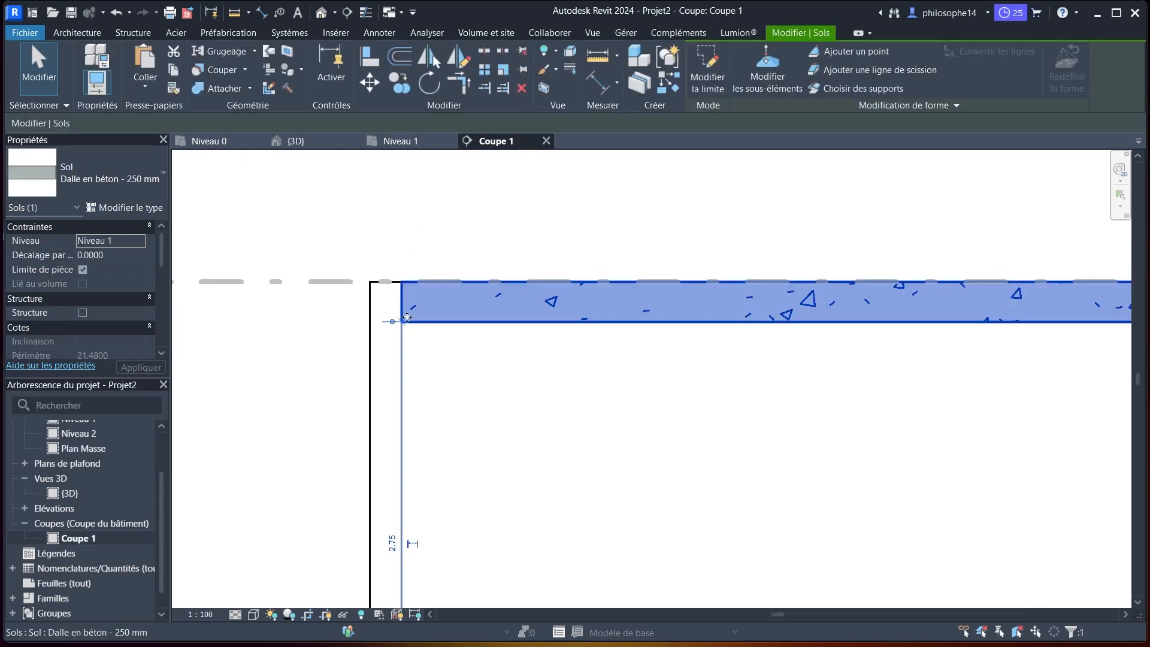
left_click(251, 87)
left_click(252, 113)
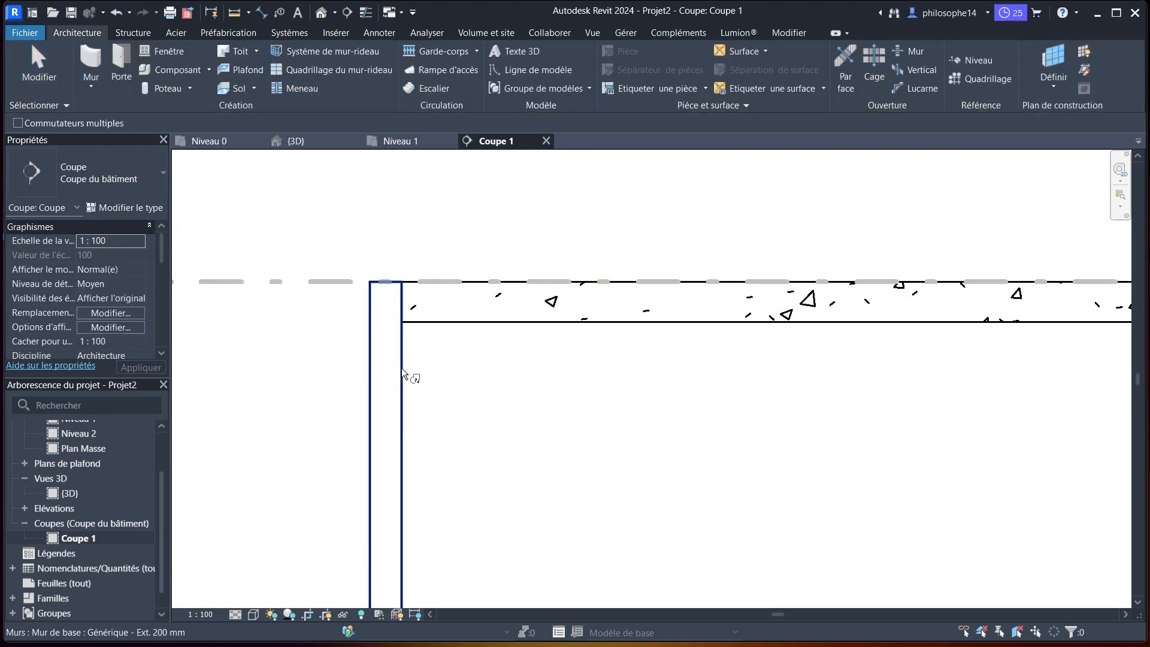
left_click(424, 326)
right_click(455, 214)
left_click(478, 225)
scroll(507, 275, "down", 6)
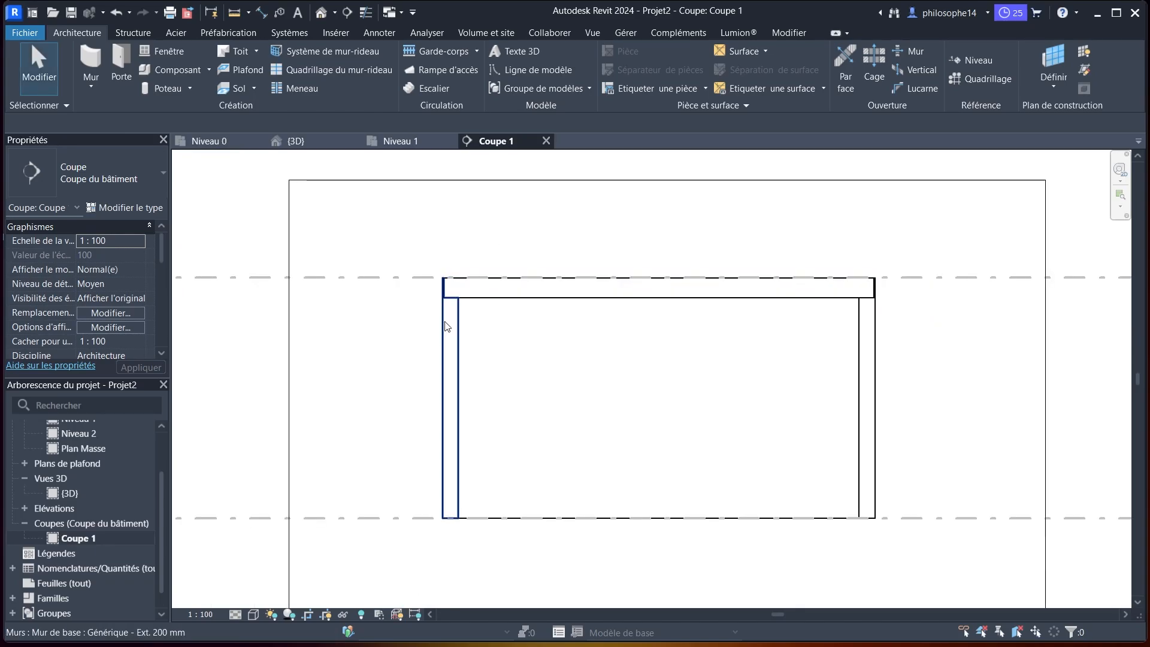
Examine the joined walls and slab in the {3D} view, including from the Gauche side
left_click(309, 138)
scroll(683, 354, "up", 3)
scroll(754, 355, "down", 4)
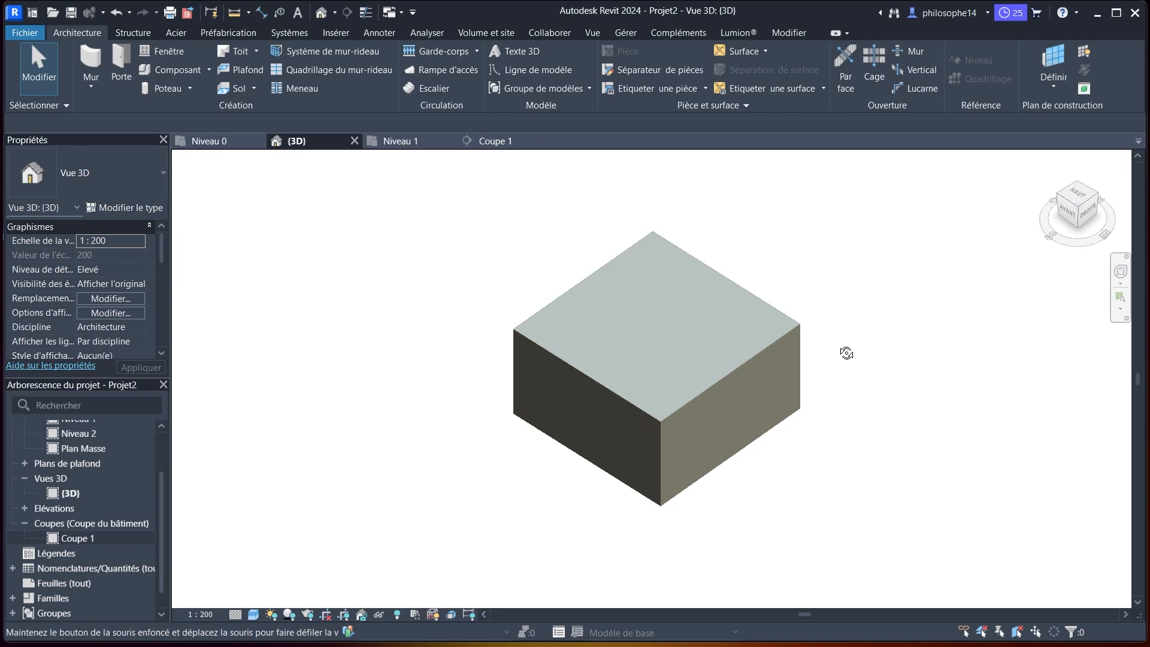
middle_click_drag(847, 353, 532, 359, "shift")
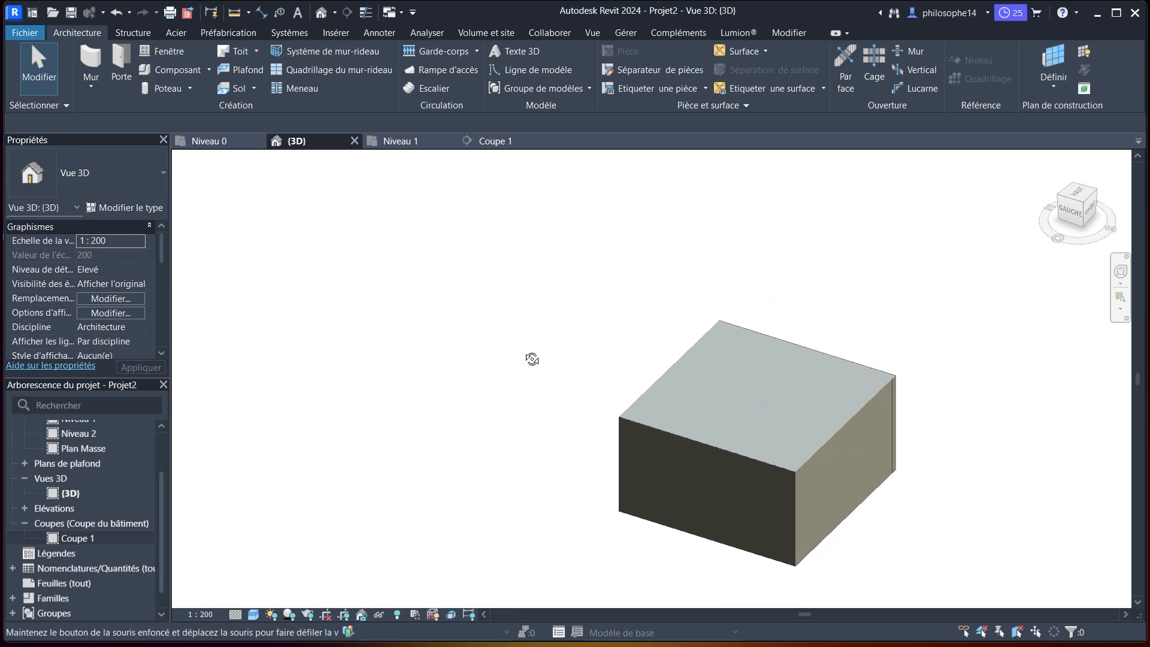
scroll(532, 359, "down", 1)
scroll(813, 480, "up", 2)
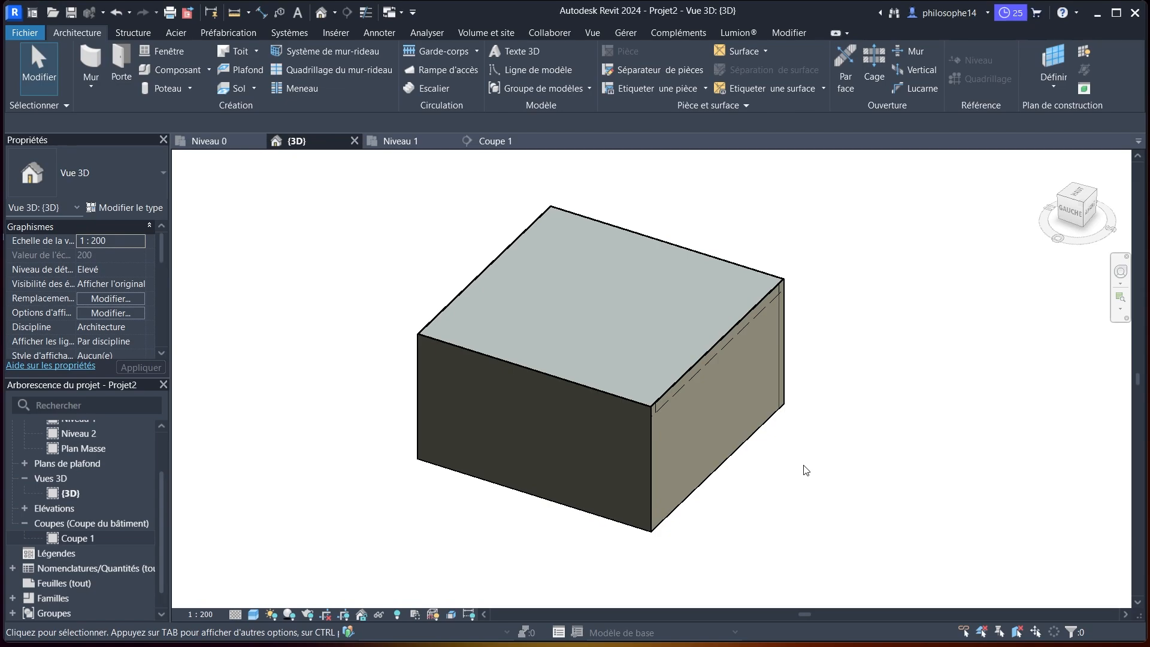
scroll(808, 452, "down", 1)
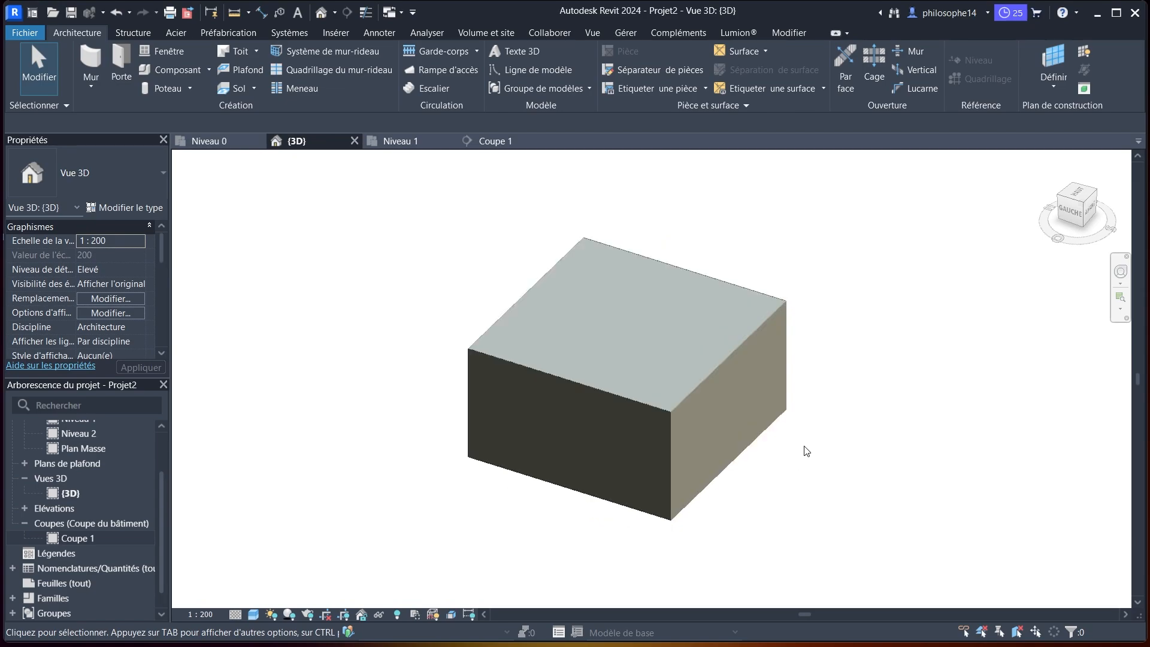
scroll(809, 431, "down", 1)
scroll(773, 456, "up", 1)
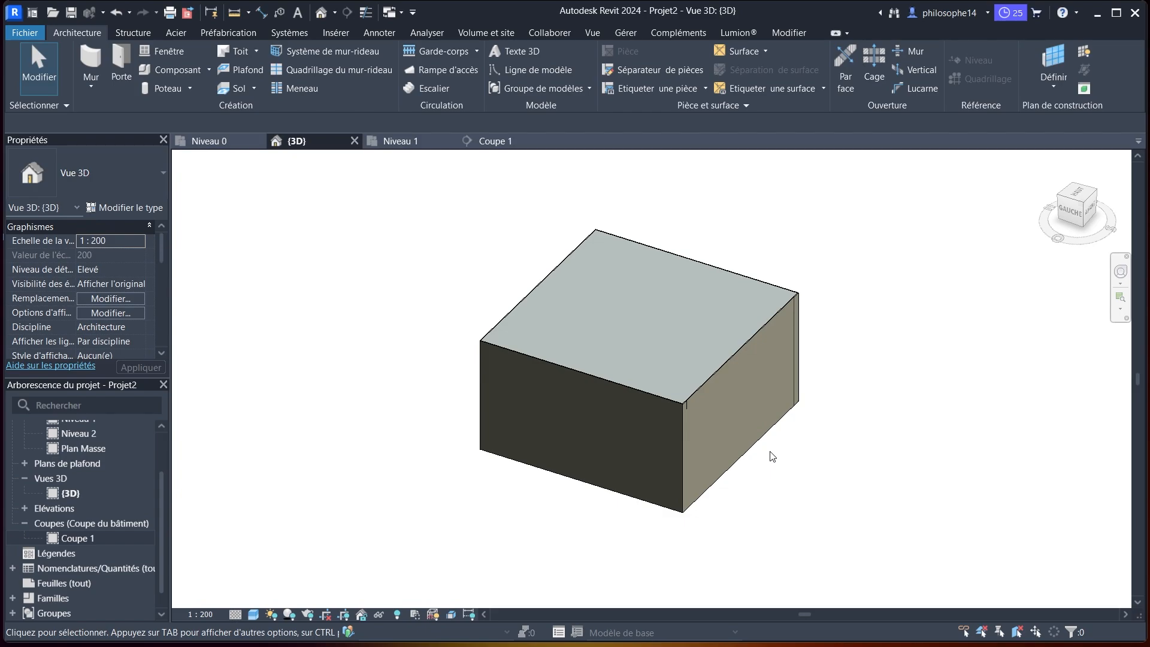
scroll(771, 449, "up", 1)
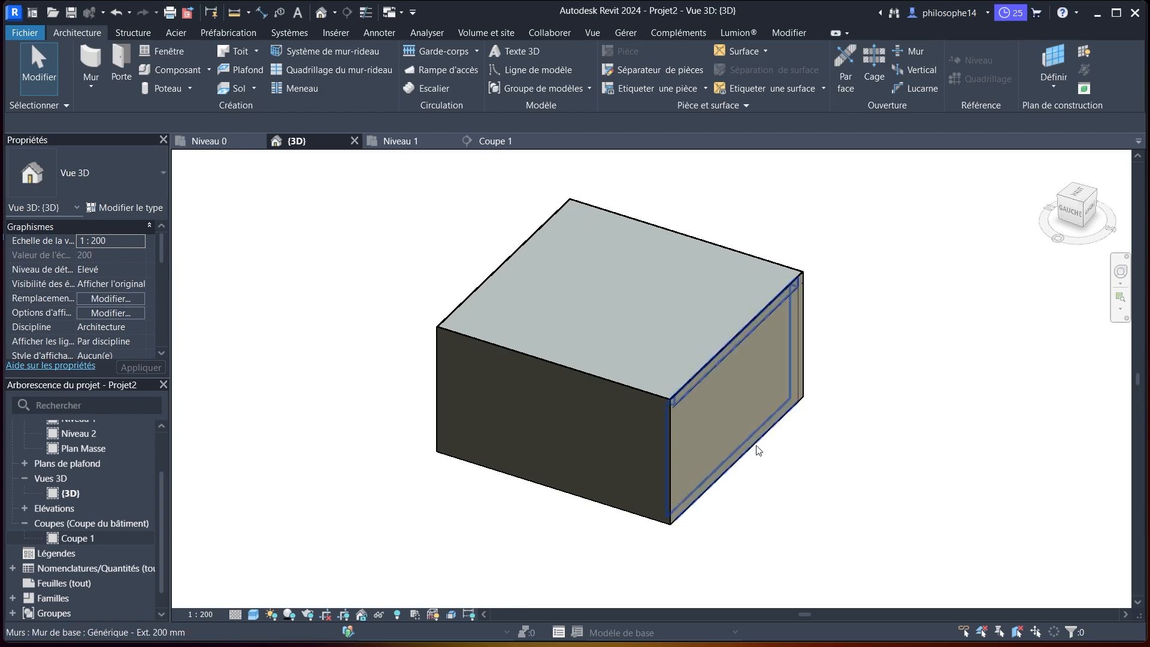
left_click(747, 430)
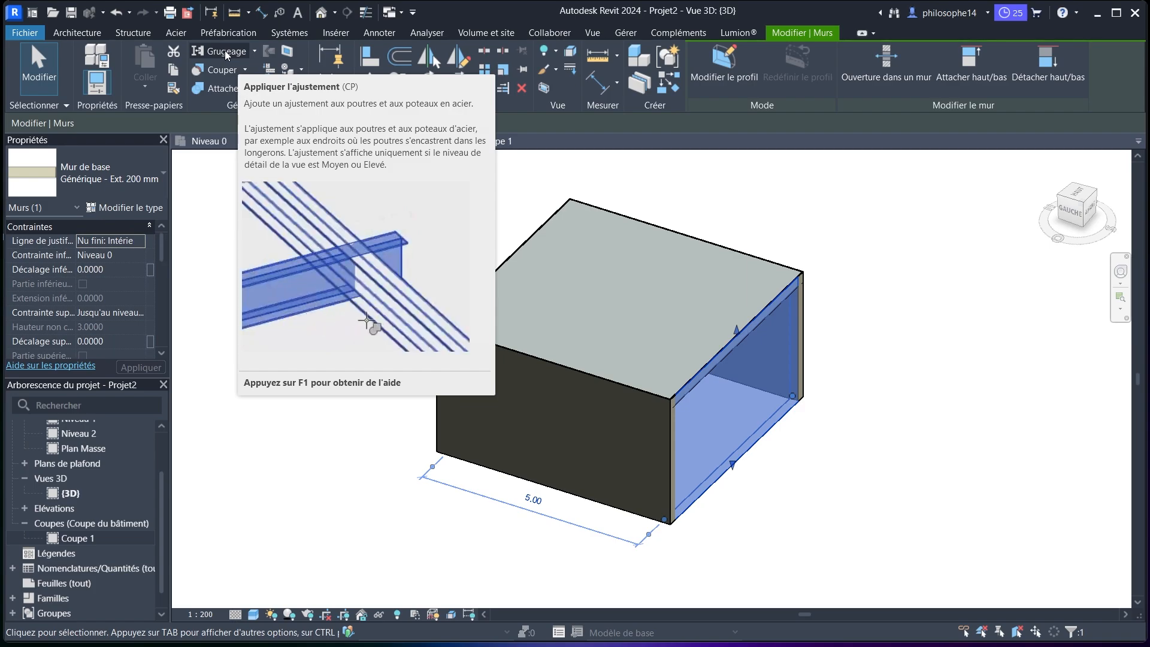
left_click(718, 192)
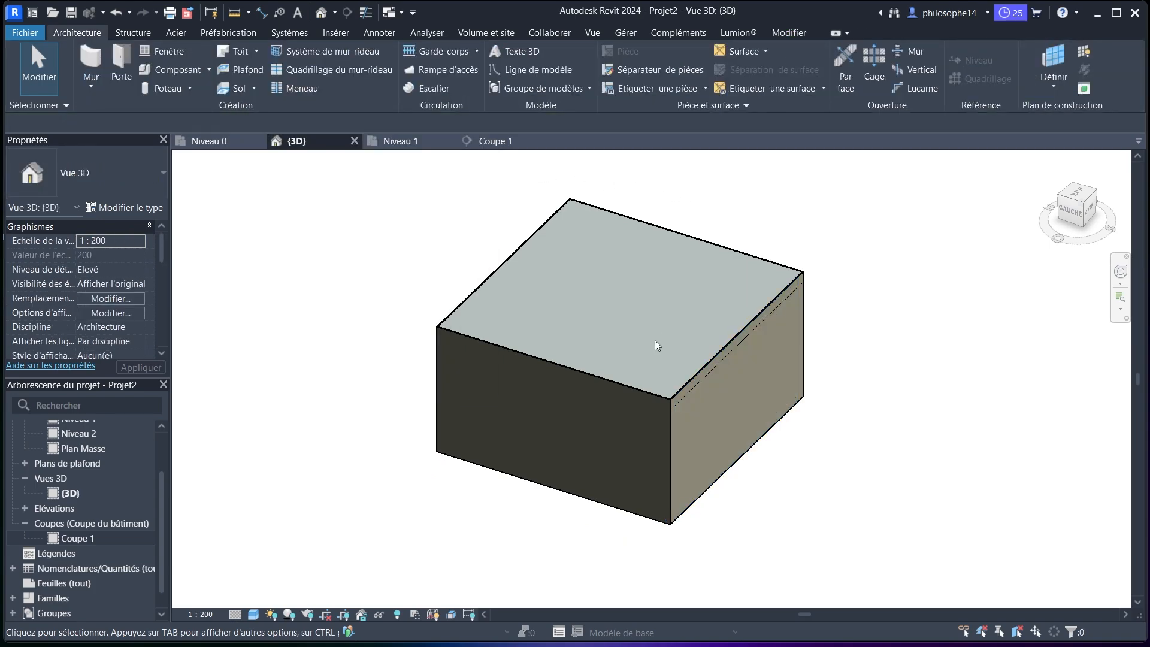
scroll(681, 350, "down", 2)
scroll(681, 350, "up", 2)
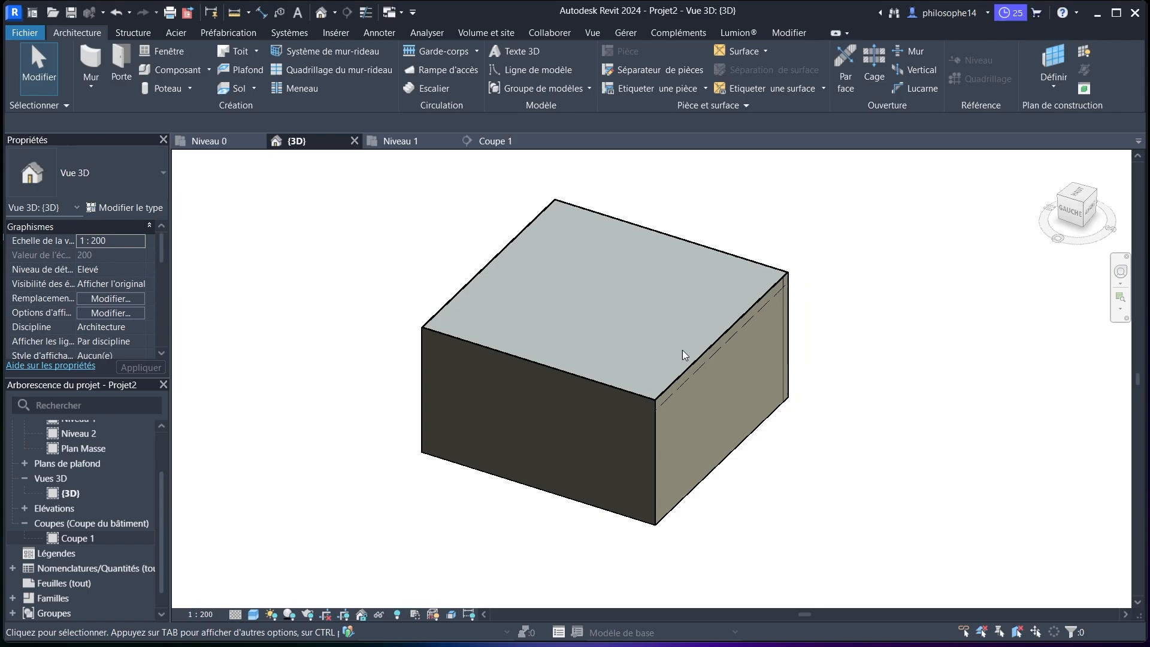
scroll(685, 350, "down", 2)
scroll(576, 310, "up", 3)
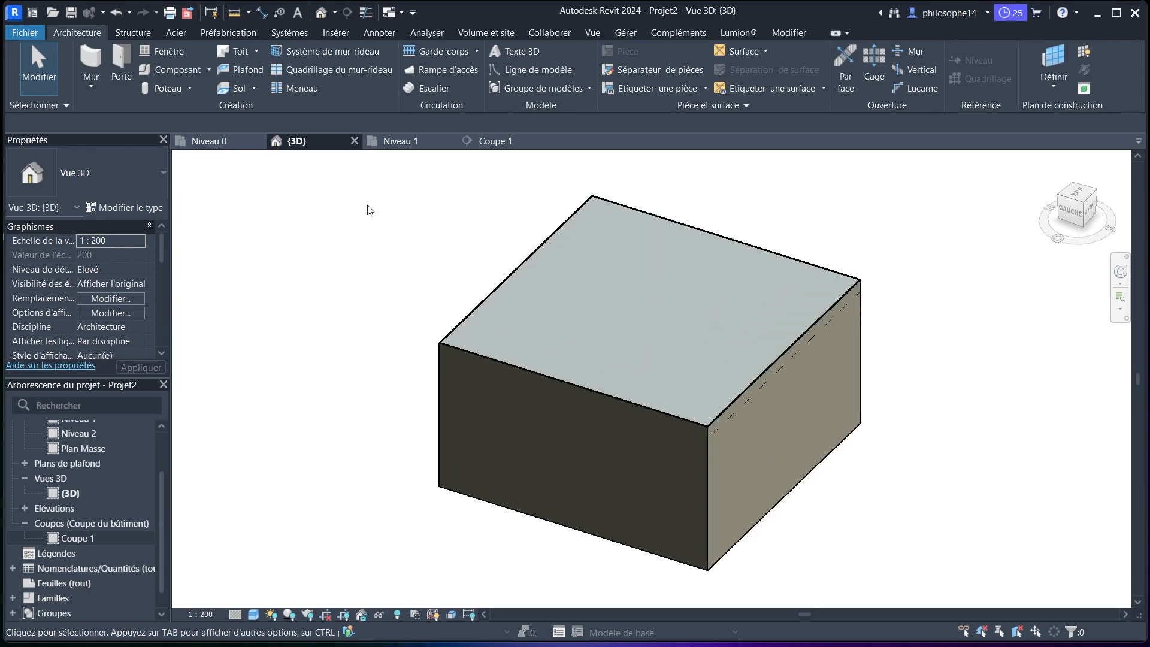
Delete the whole room, walls and slab together, from the {3D} view
scroll(373, 206, "down", 2)
left_click_drag(357, 177, 792, 551)
key("Delete")
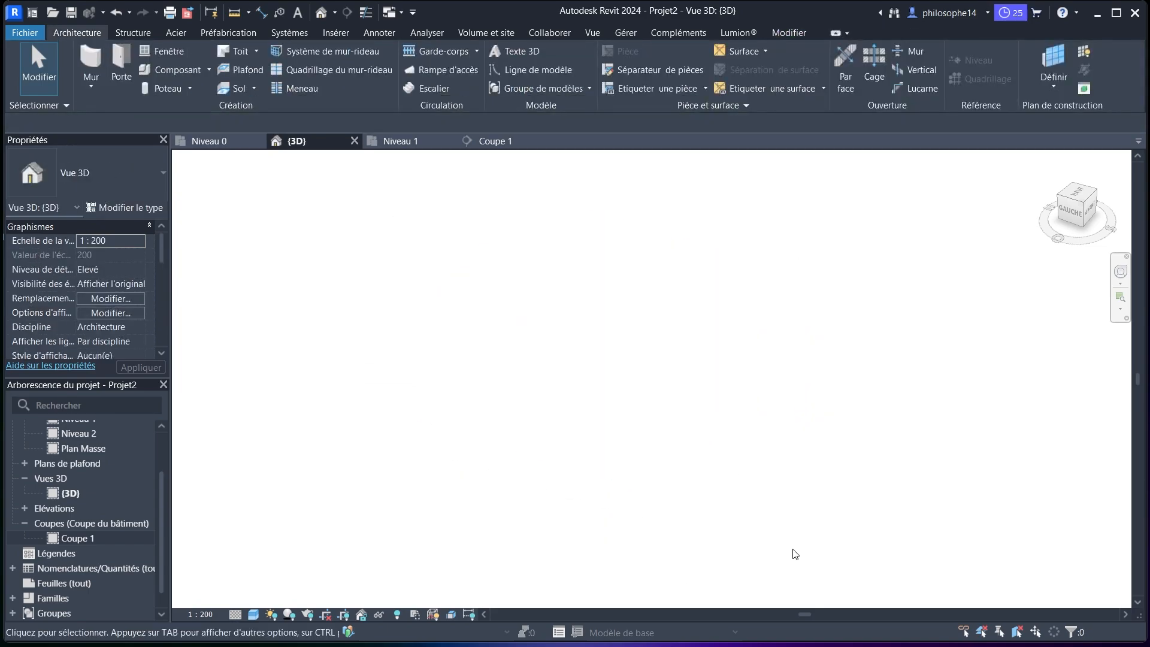